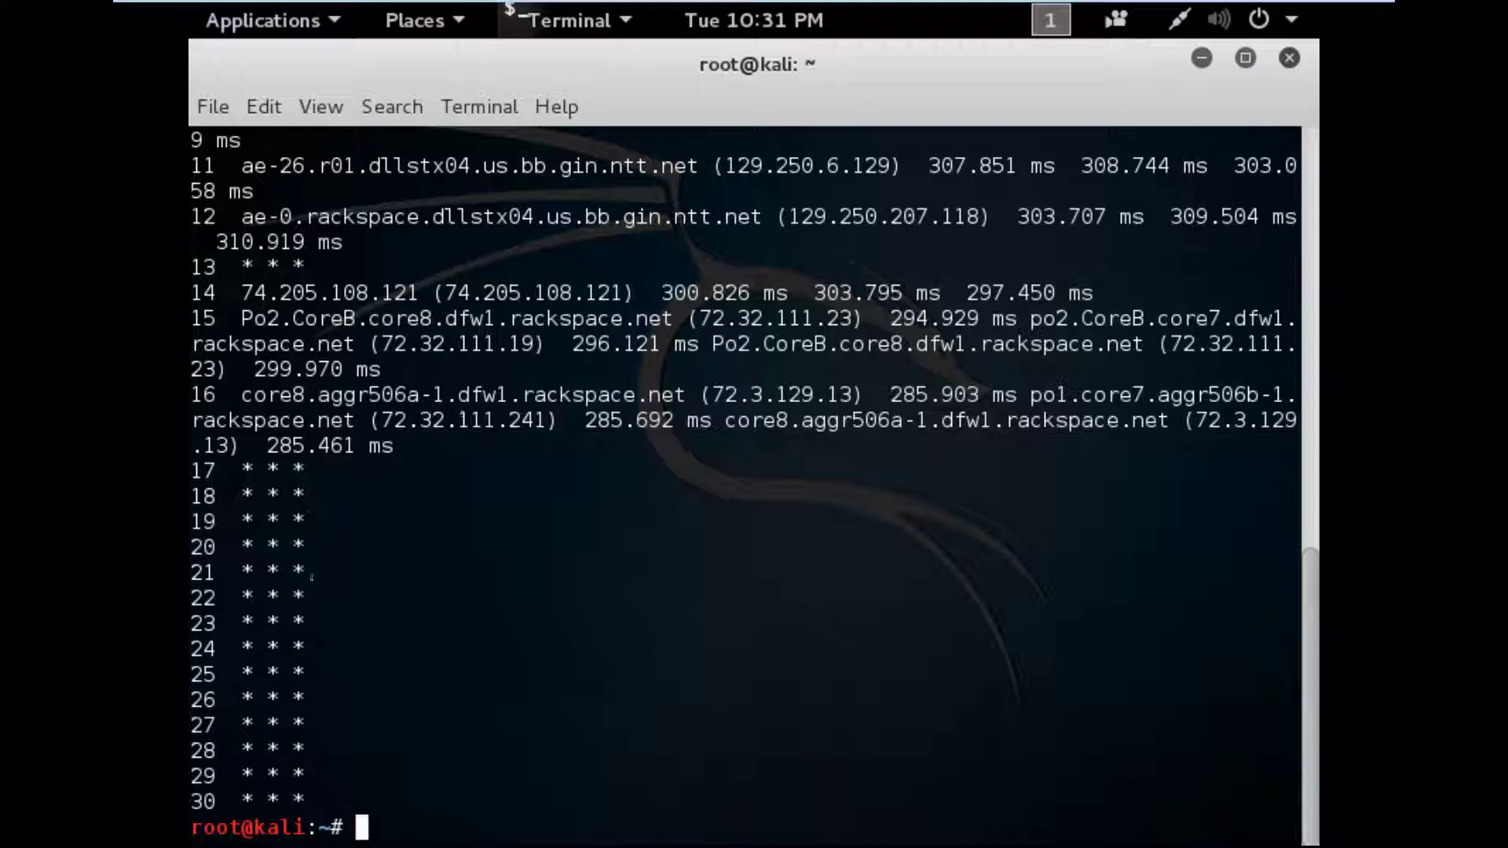
Examine the asterisk entries for hops 17 to 30 in the traceroute output.
{"action": "left_click_drag", "start_coordinate": [308, 795], "coordinate": [222, 449]}
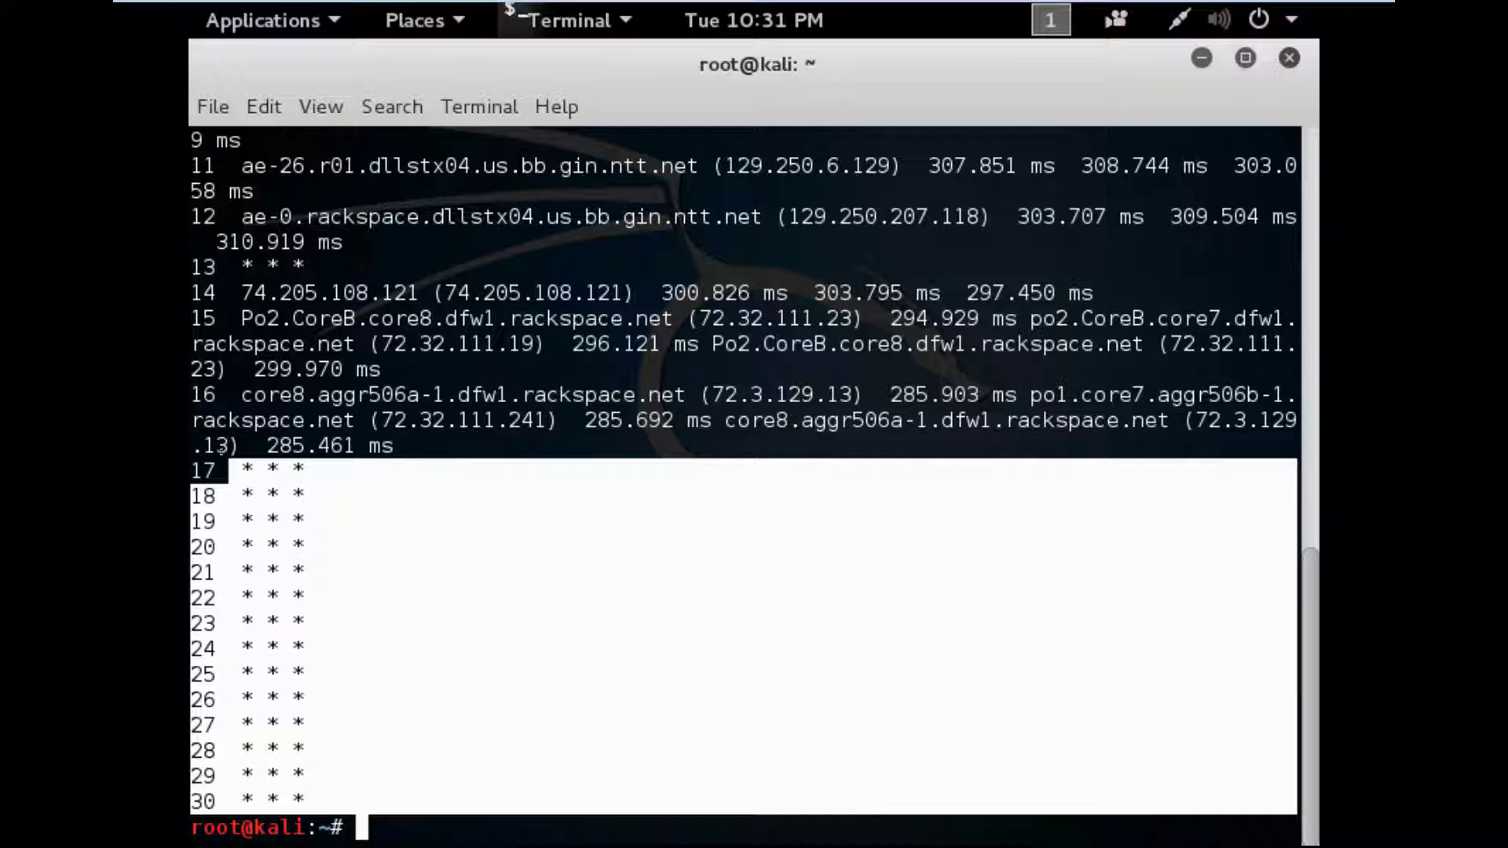
{"action": "left_click", "coordinate": [222, 449]}
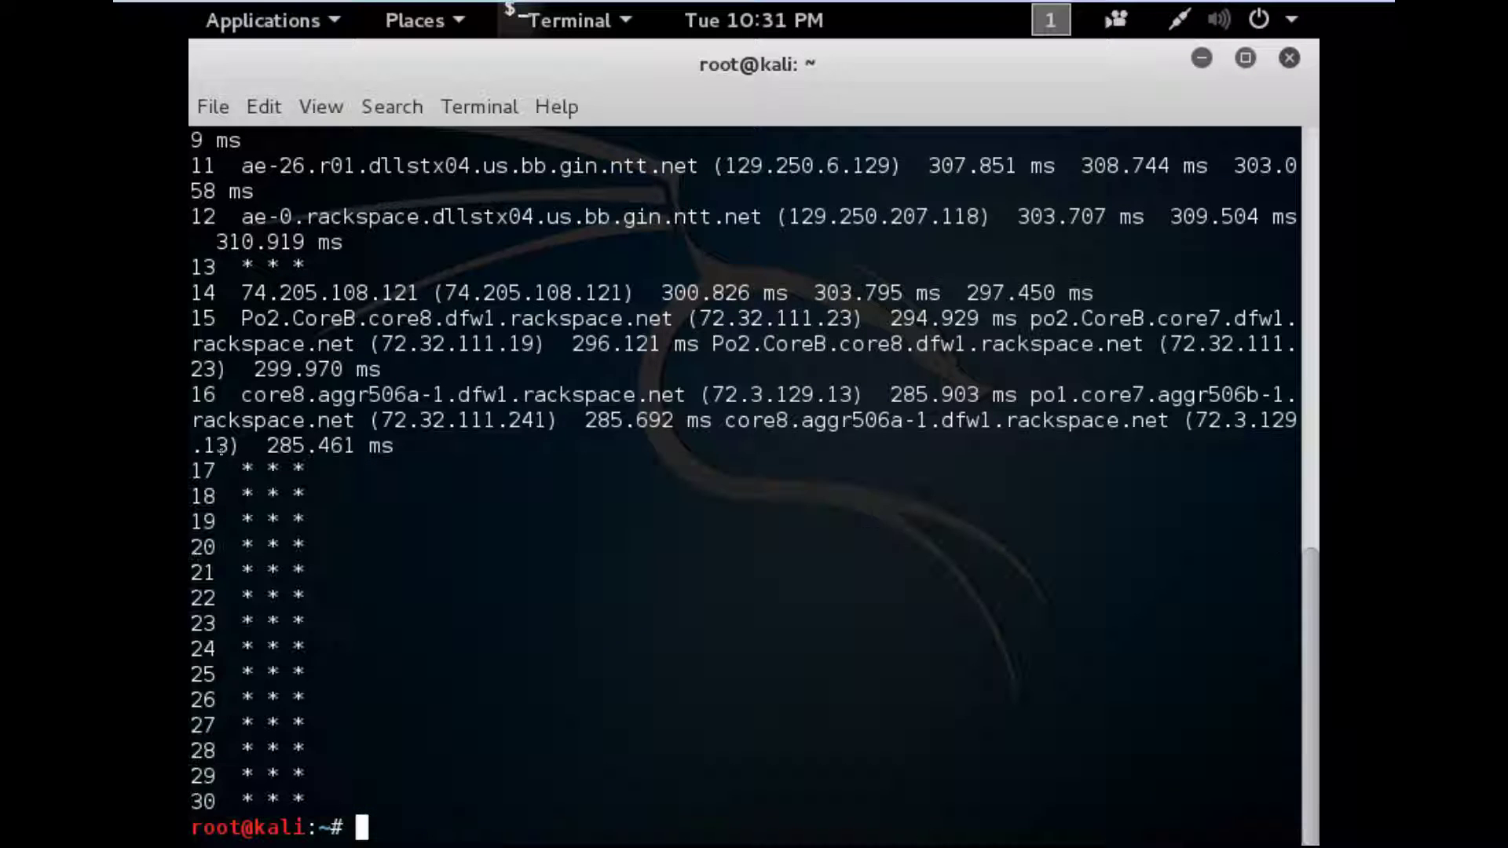
{"action": "left_click_drag", "start_coordinate": [230, 469], "coordinate": [317, 736]}
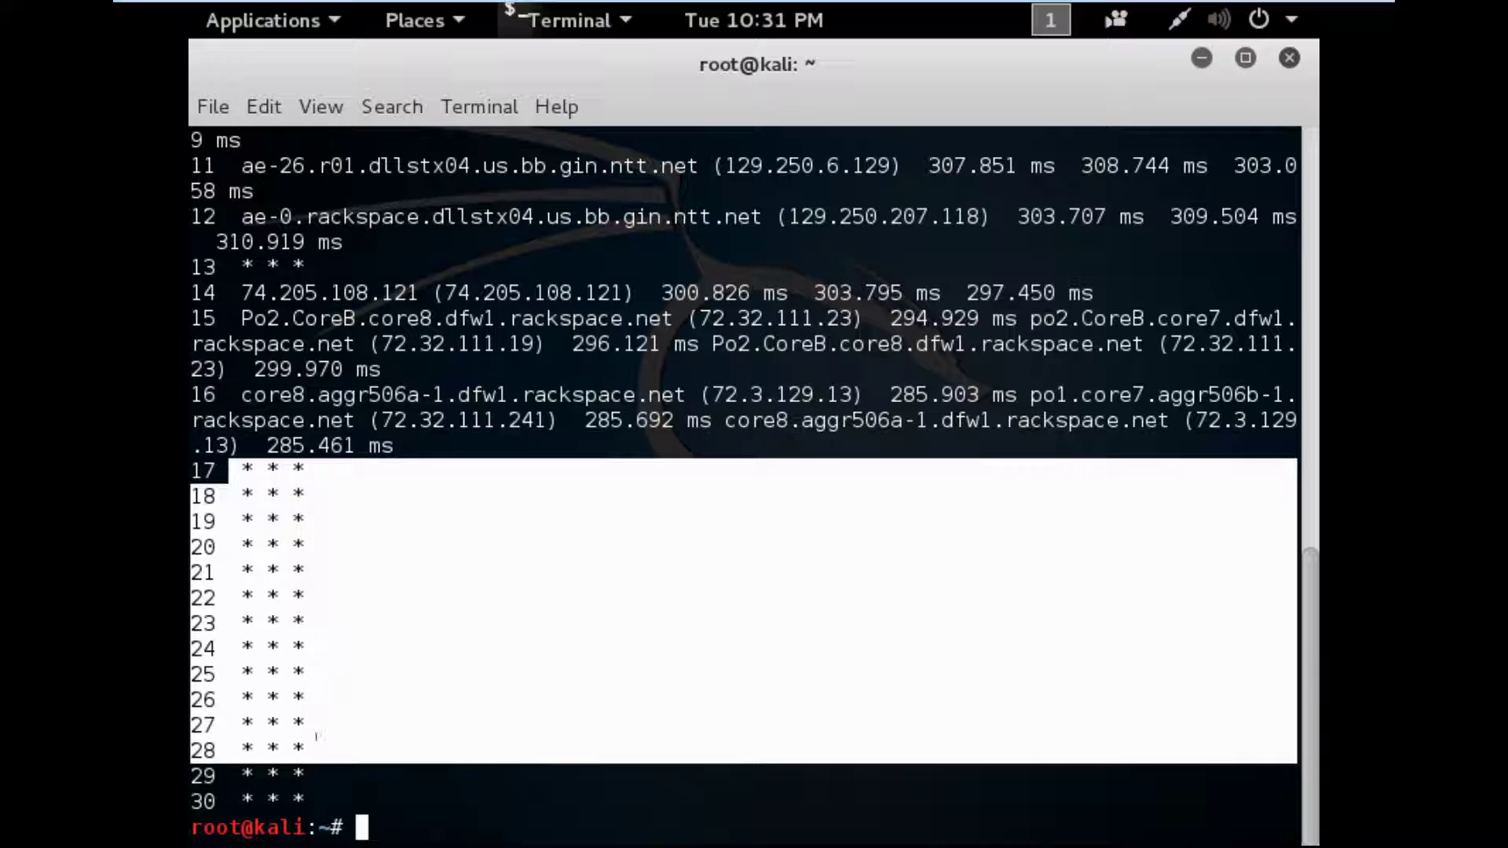
{"action": "left_click", "coordinate": [317, 739]}
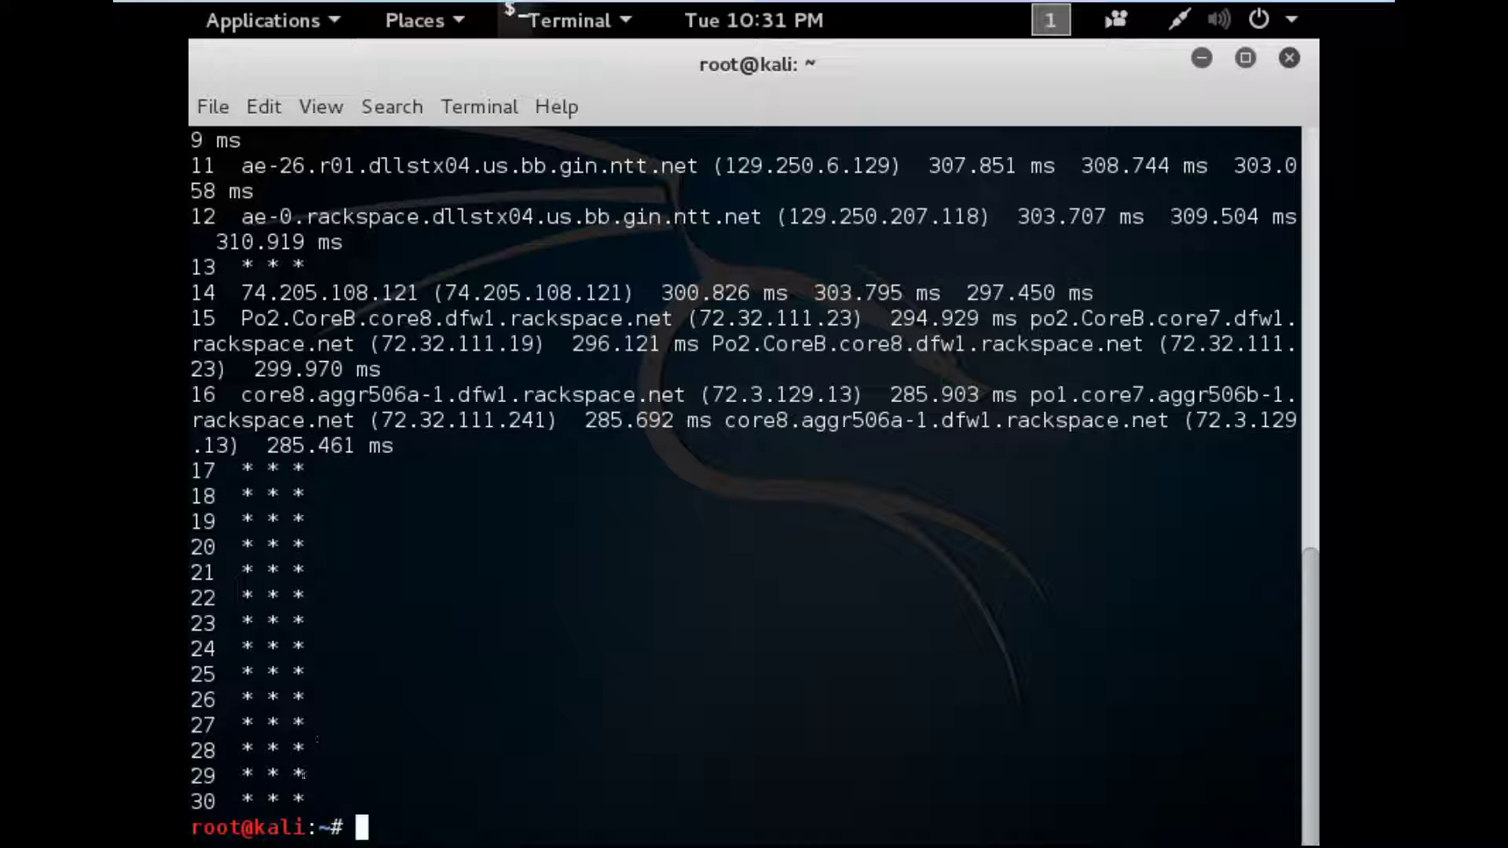
{"action": "left_click_drag", "start_coordinate": [300, 787], "coordinate": [216, 546]}
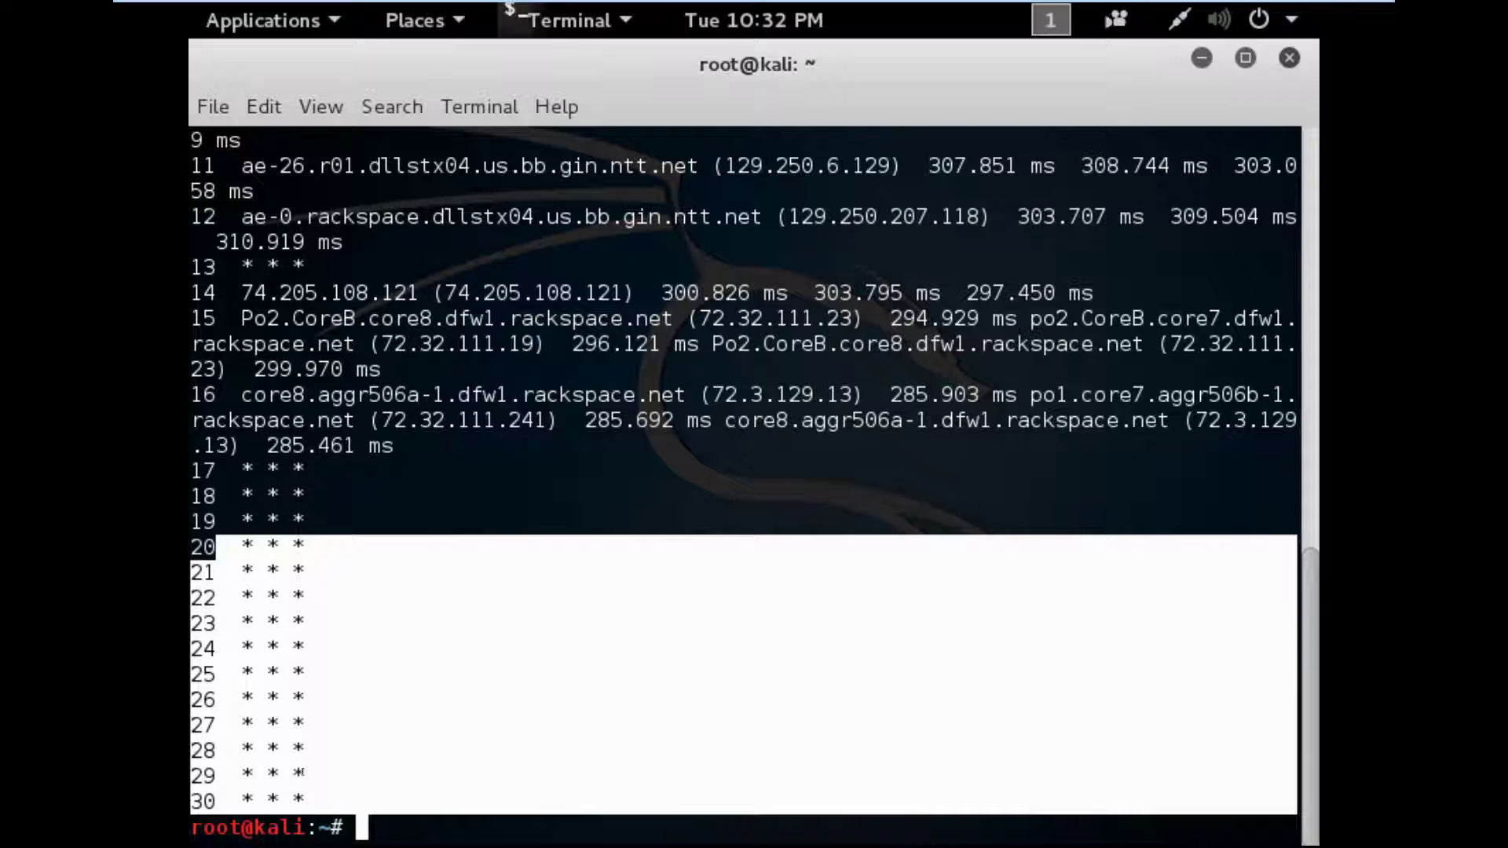
{"action": "left_click_drag", "start_coordinate": [300, 772], "coordinate": [301, 774]}
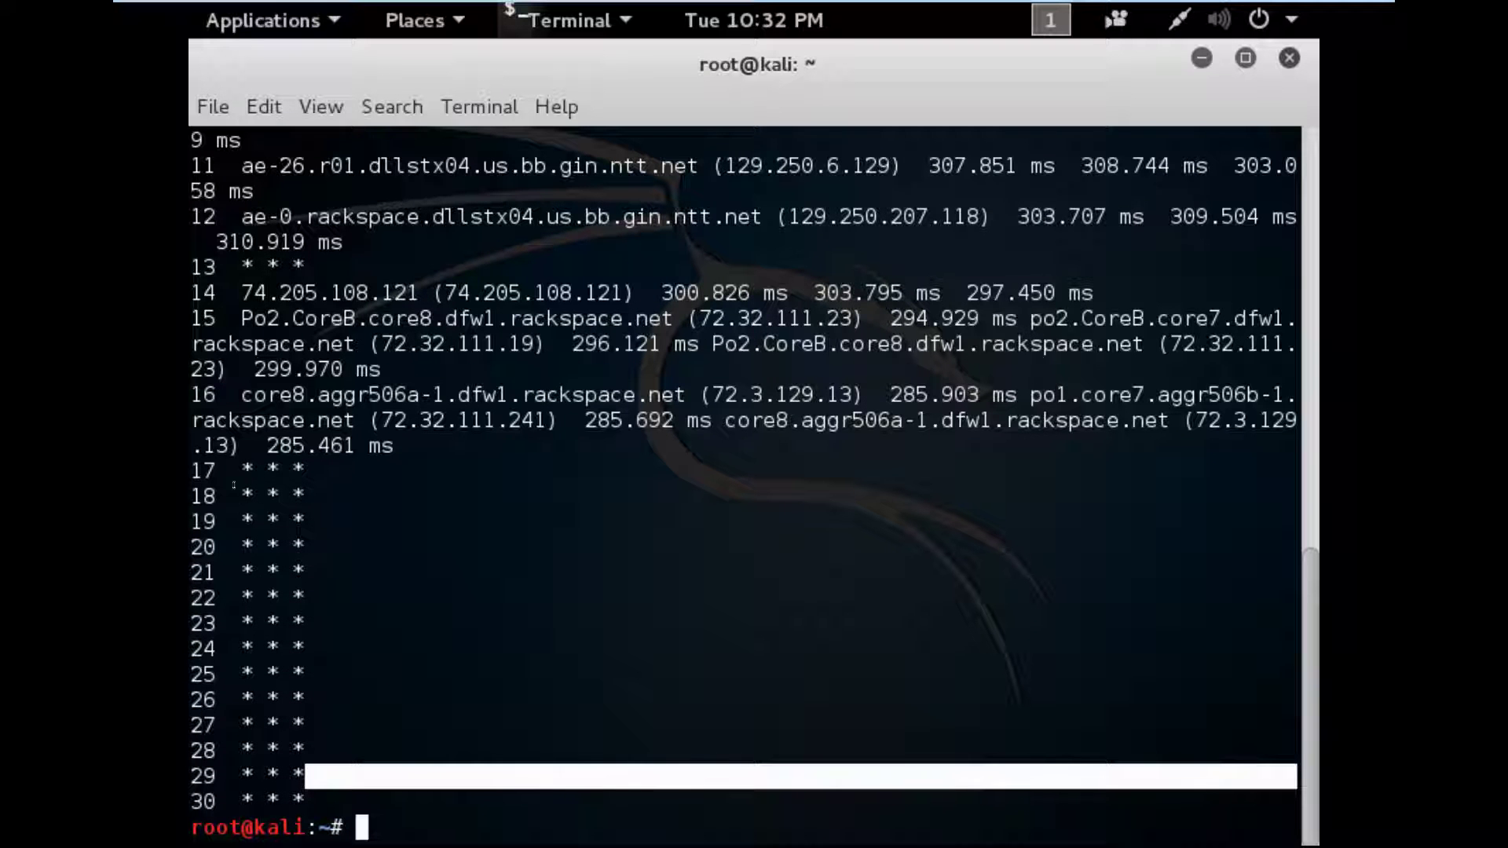
{"action": "left_click_drag", "start_coordinate": [241, 470], "coordinate": [320, 686]}
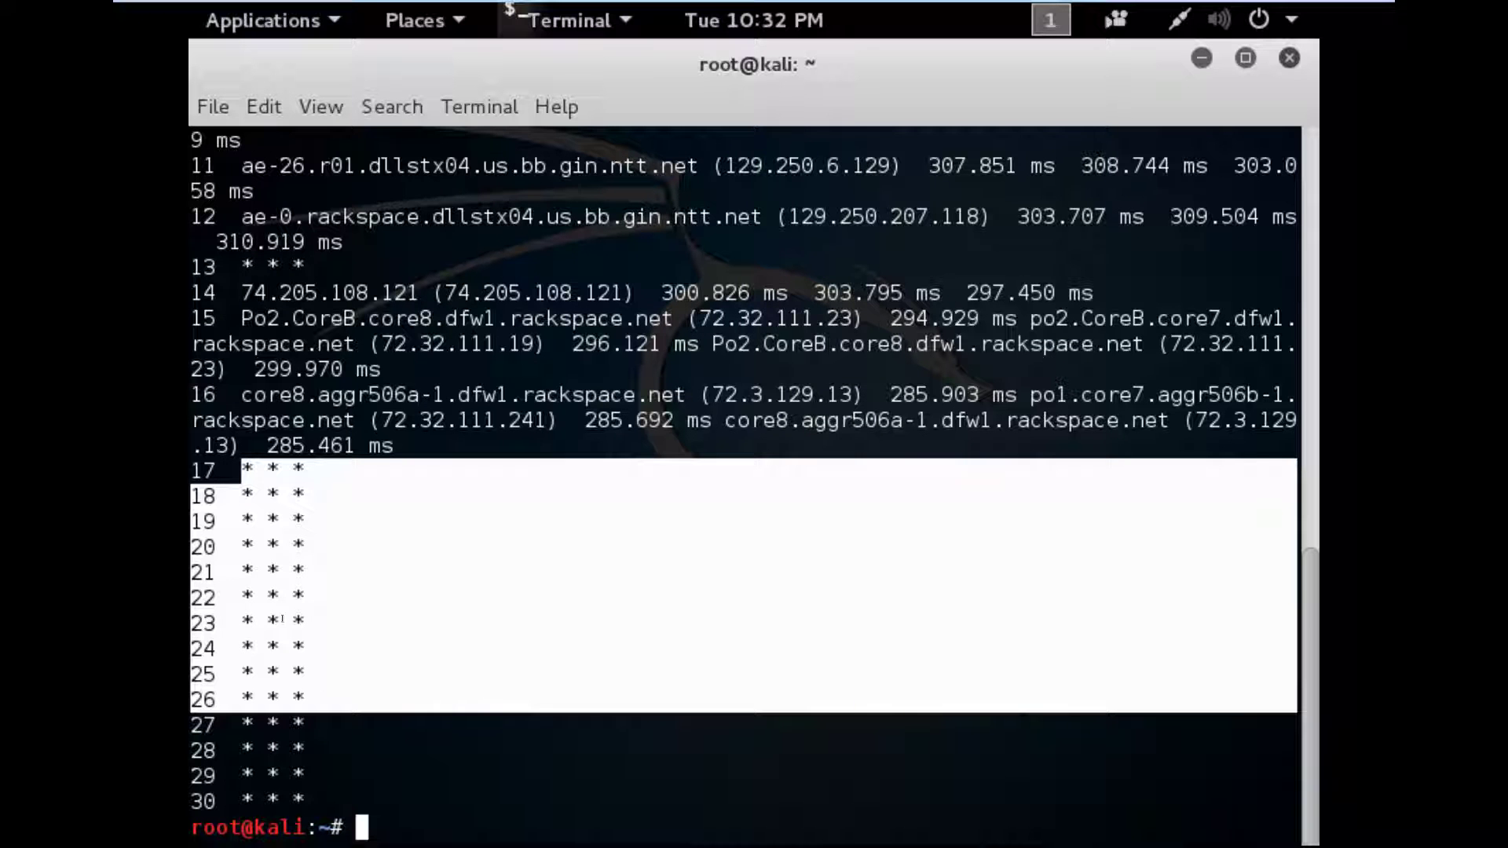
{"action": "left_click", "coordinate": [279, 571]}
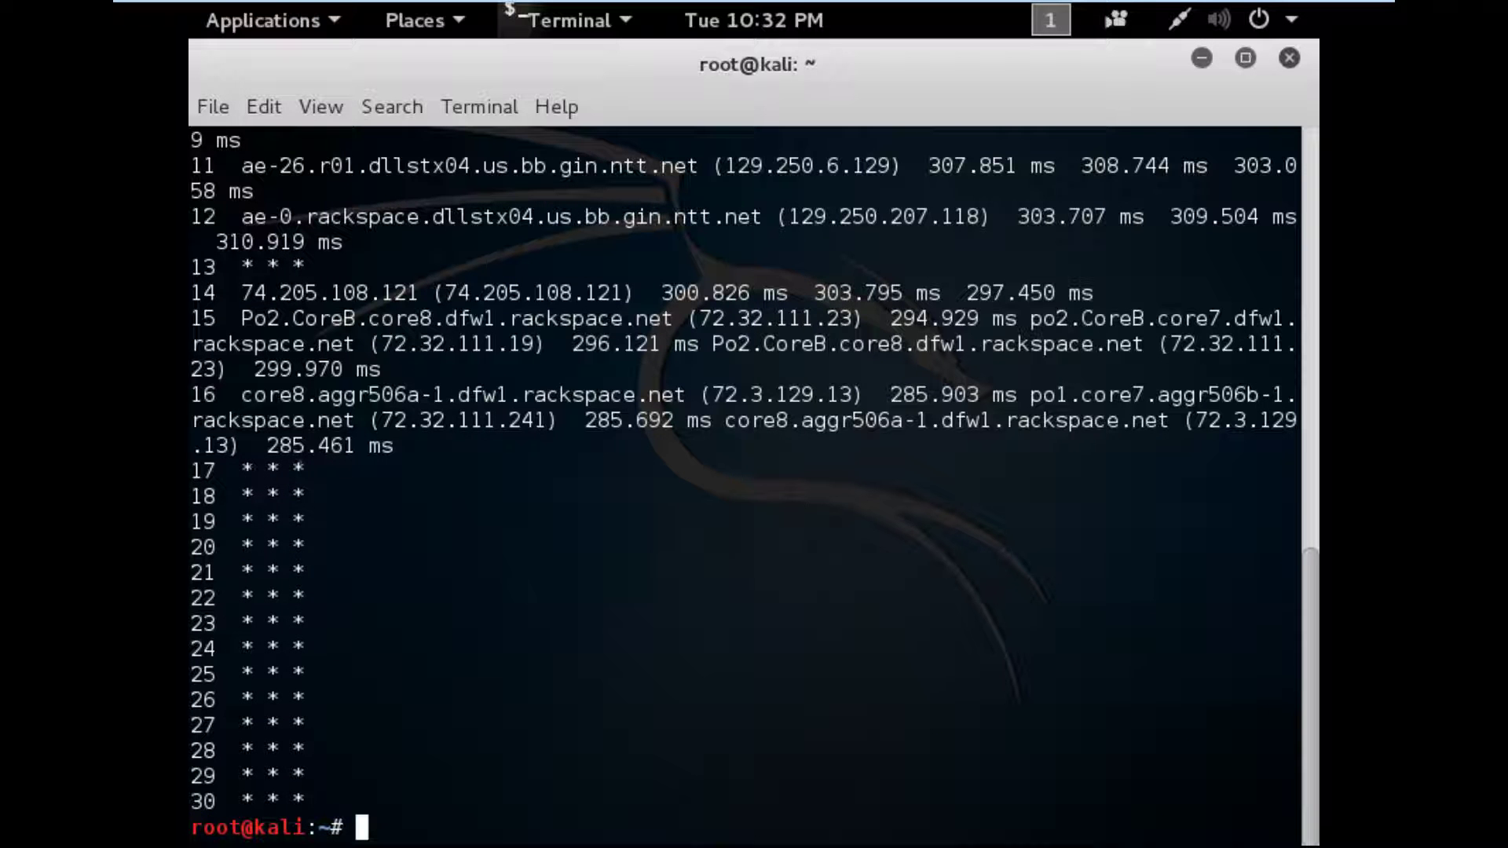
{"action": "left_click_drag", "start_coordinate": [304, 470], "coordinate": [219, 467]}
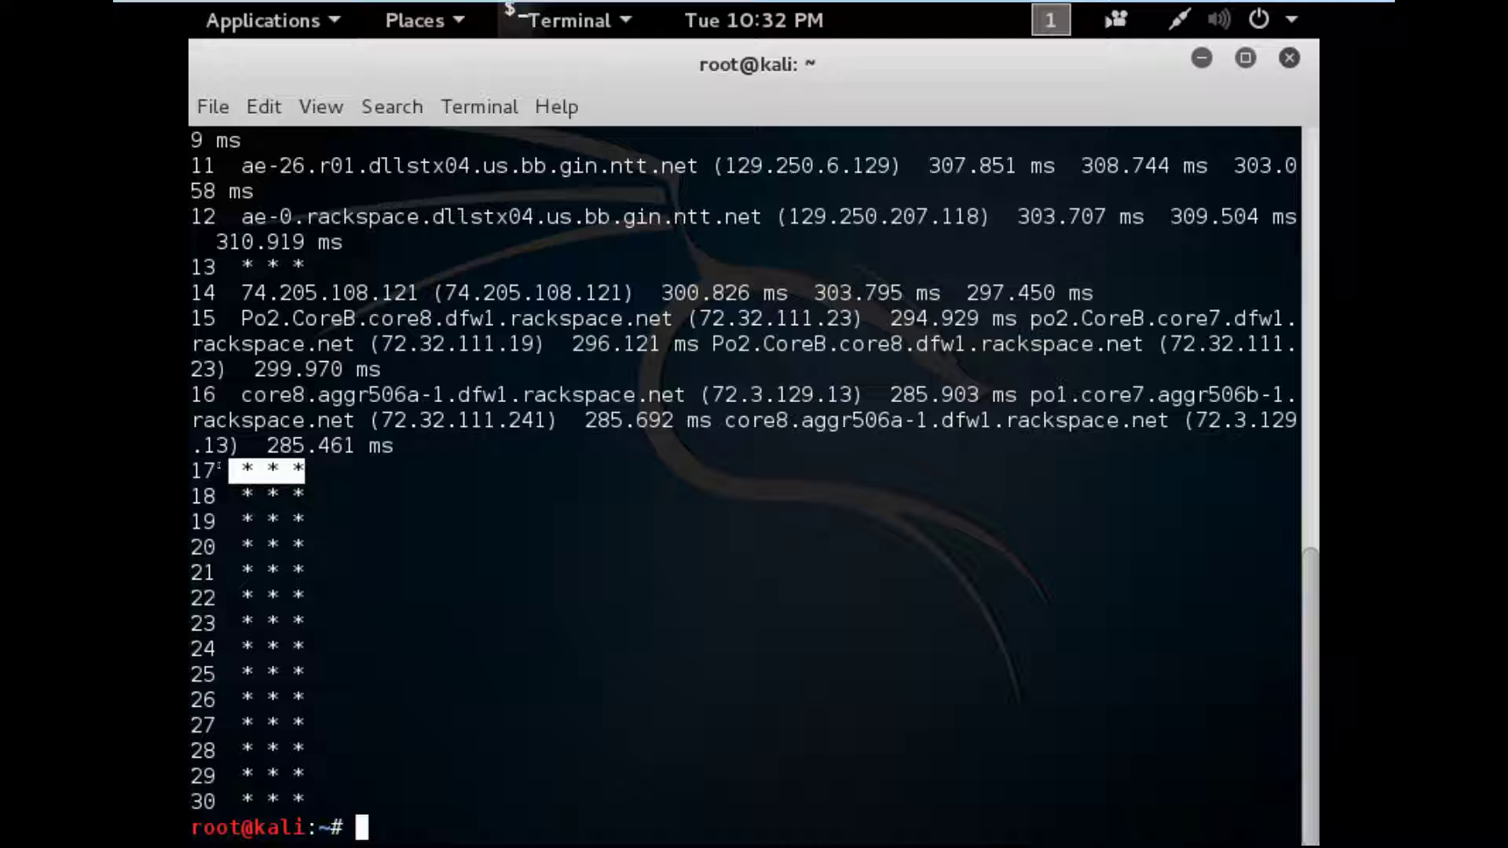
{"action": "left_click_drag", "start_coordinate": [219, 466], "coordinate": [322, 800]}
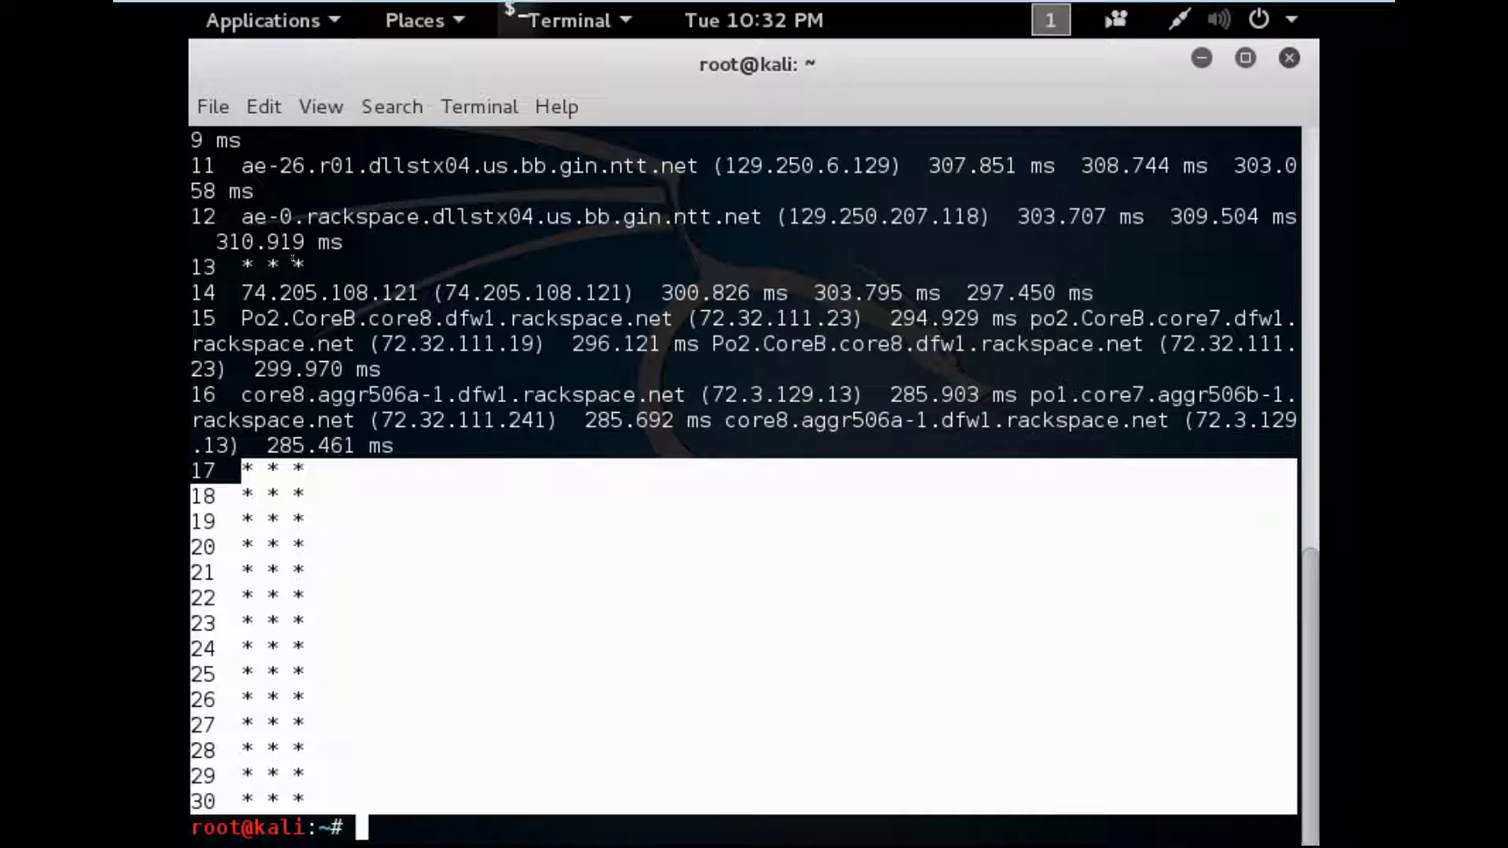
Examine the hop 13 asterisks and the hop 16 entry in the traceroute output.
{"action": "left_click_drag", "start_coordinate": [303, 267], "coordinate": [225, 248]}
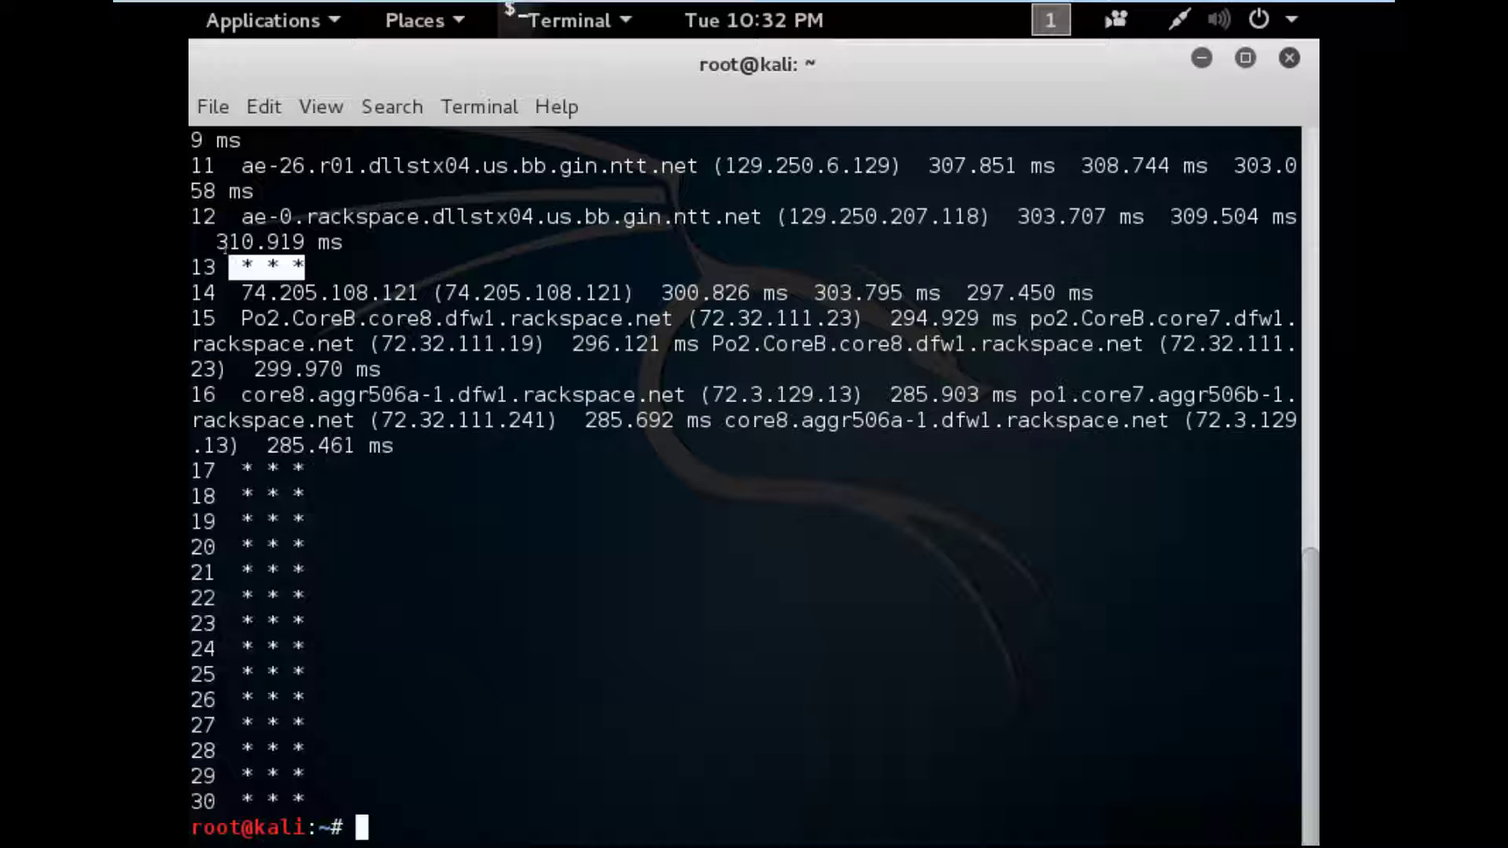
{"action": "left_click", "coordinate": [225, 248]}
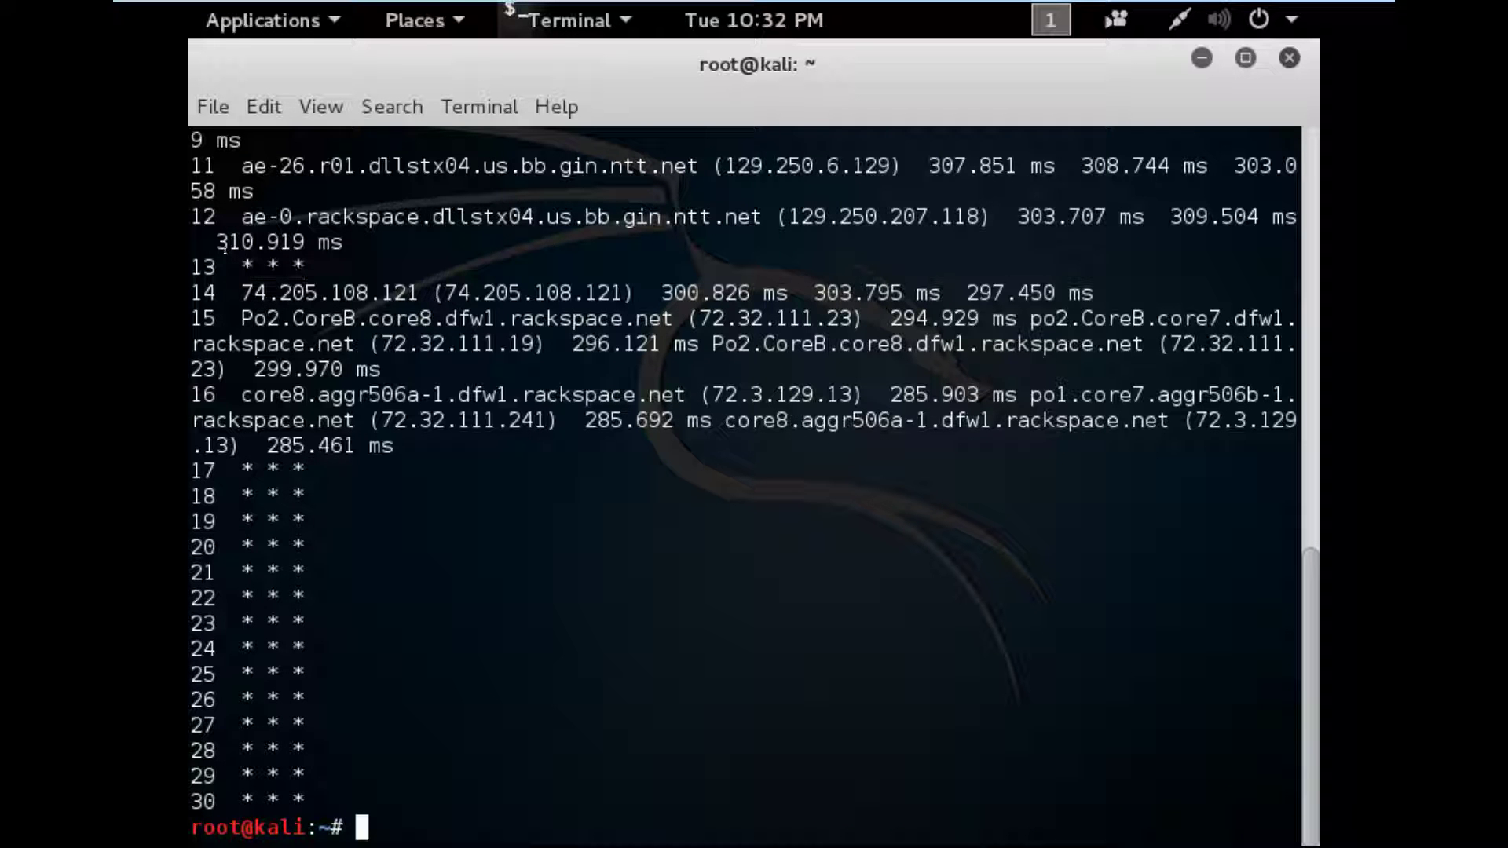
{"action": "left_click_drag", "start_coordinate": [226, 248], "coordinate": [305, 269]}
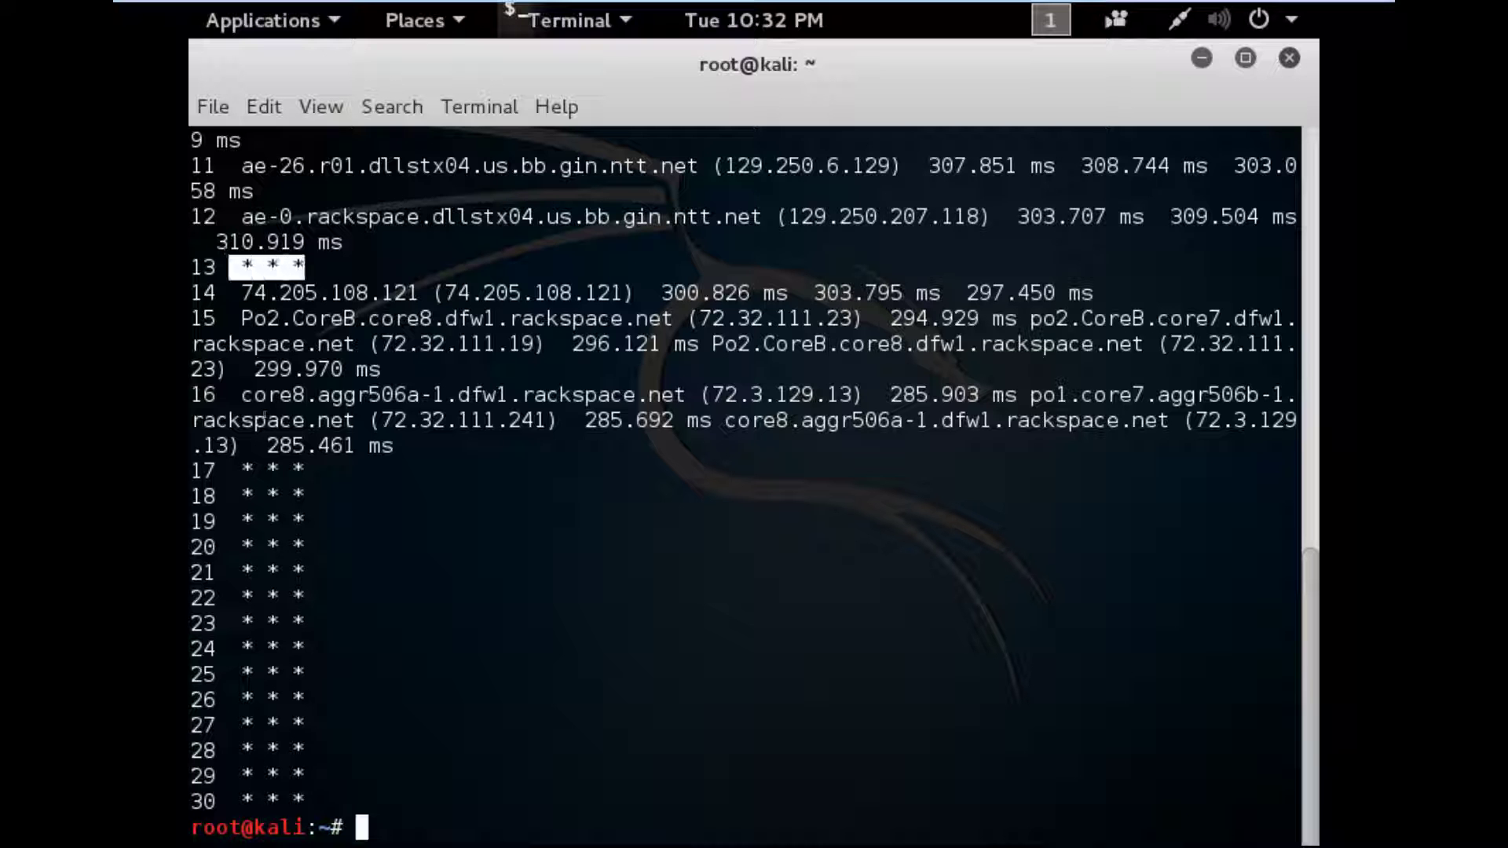
{"action": "left_click_drag", "start_coordinate": [417, 470], "coordinate": [241, 391]}
{"action": "left_click", "coordinate": [253, 376]}
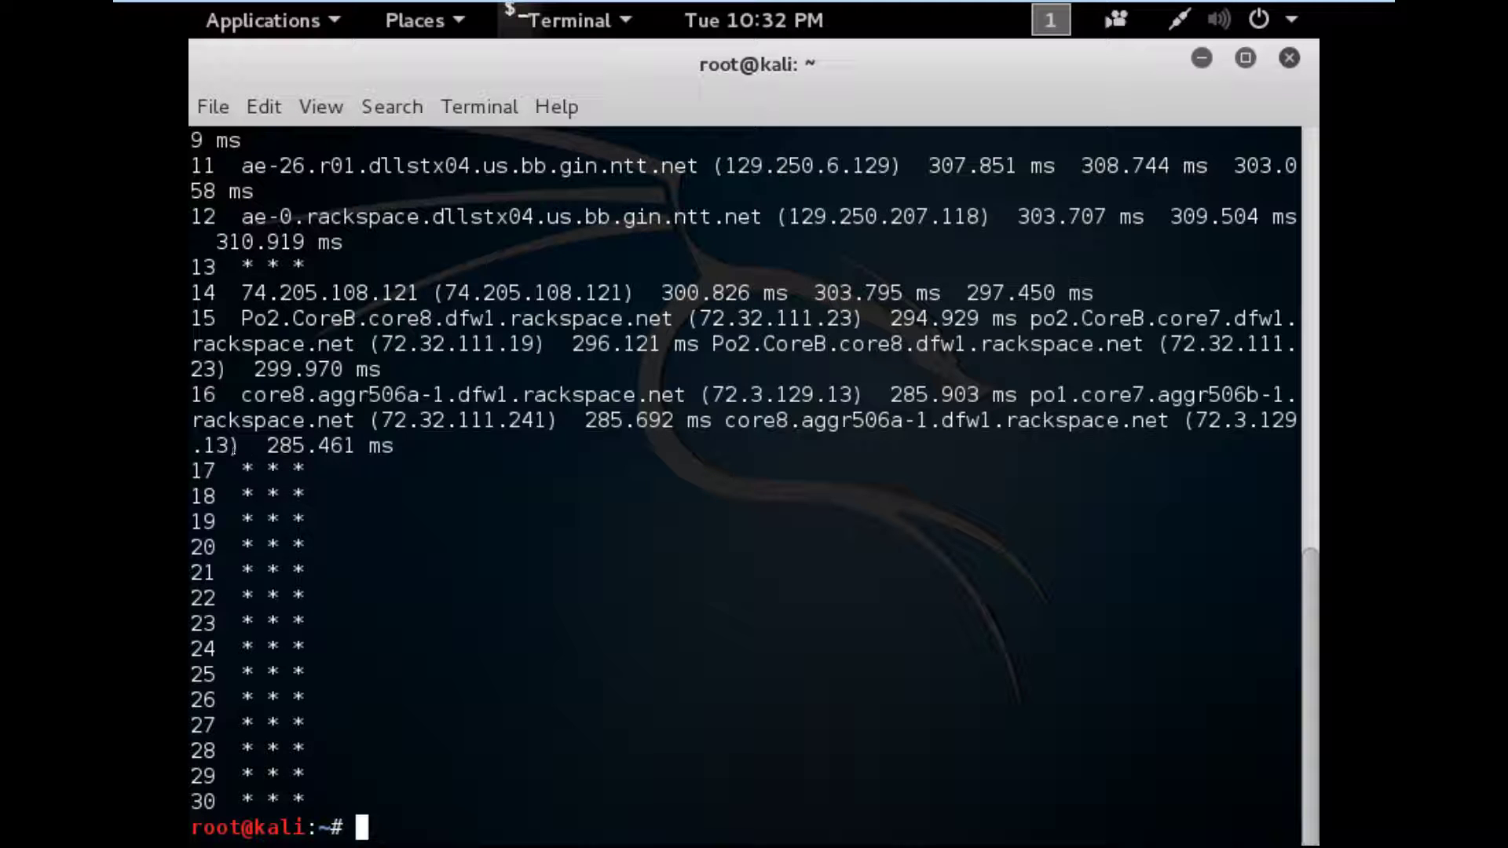
Highlight the run of asterisks from hop 17 to hop 29 for review, and clear the selection.
{"action": "left_click_drag", "start_coordinate": [241, 469], "coordinate": [315, 739]}
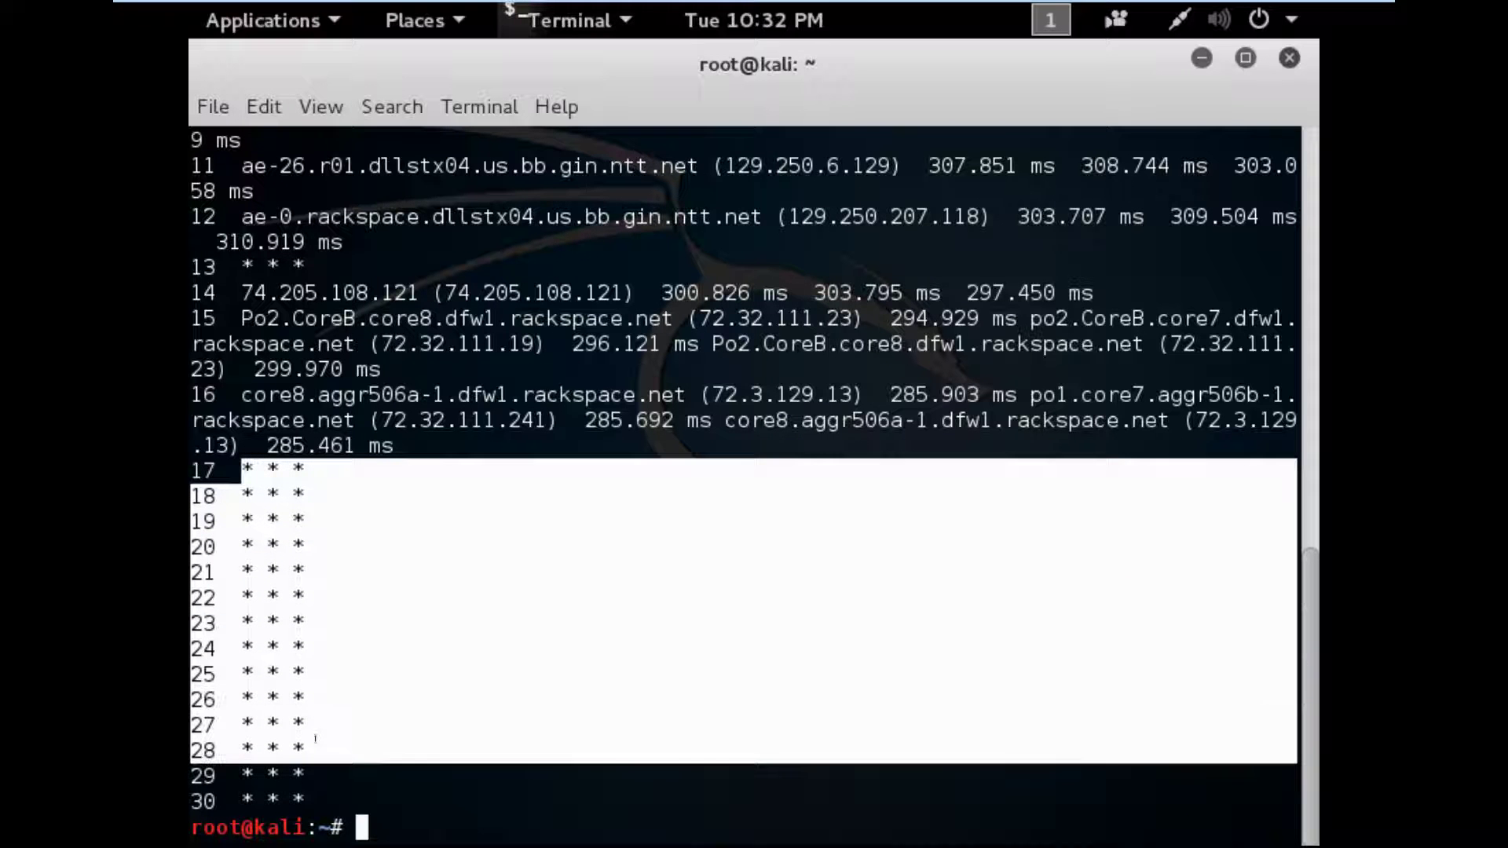
{"action": "left_click", "coordinate": [315, 739]}
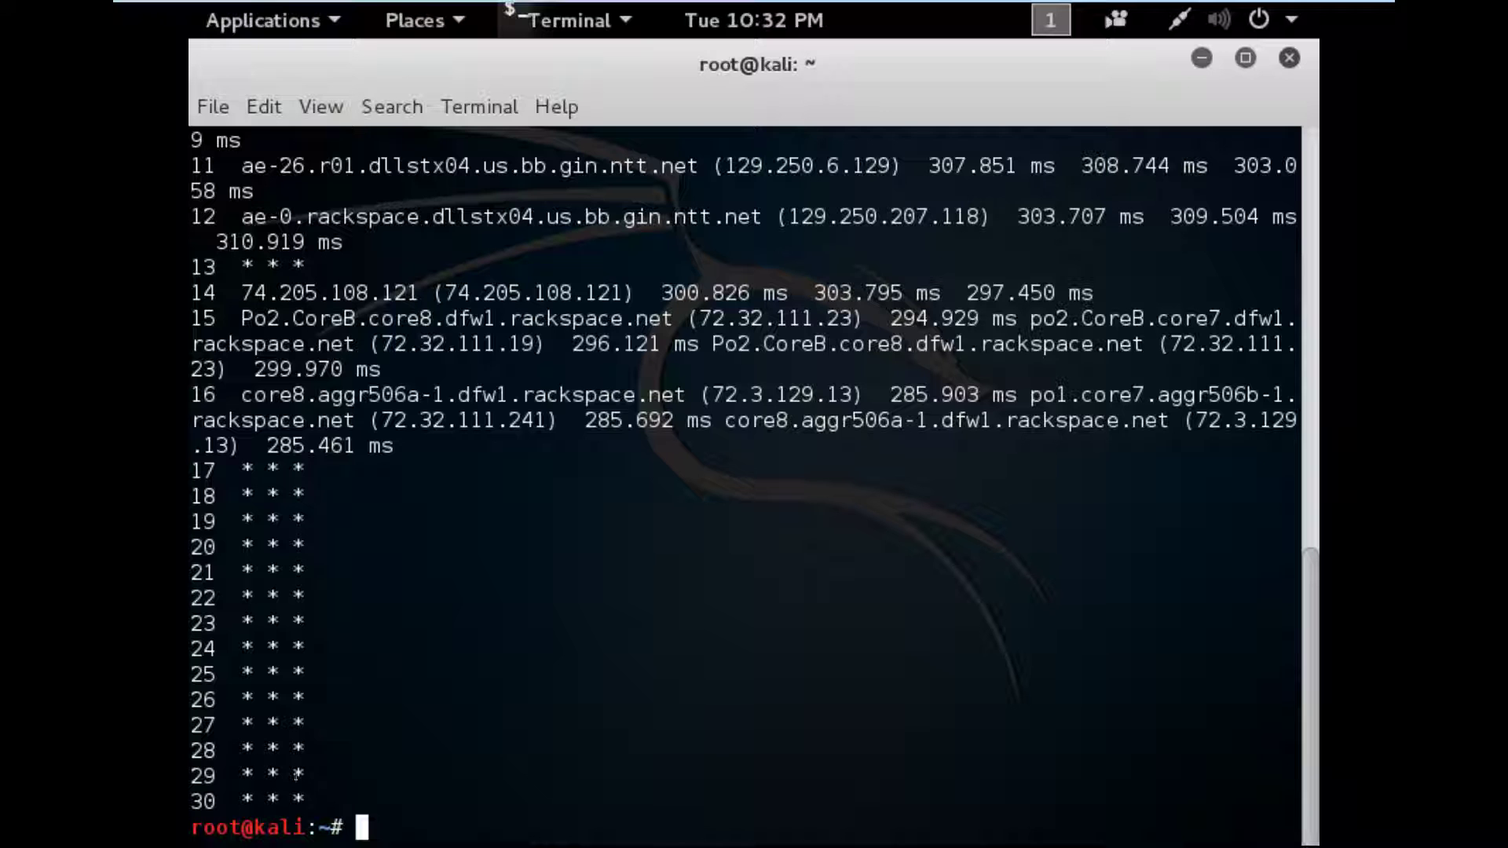
{"action": "left_click_drag", "start_coordinate": [297, 775], "coordinate": [224, 454]}
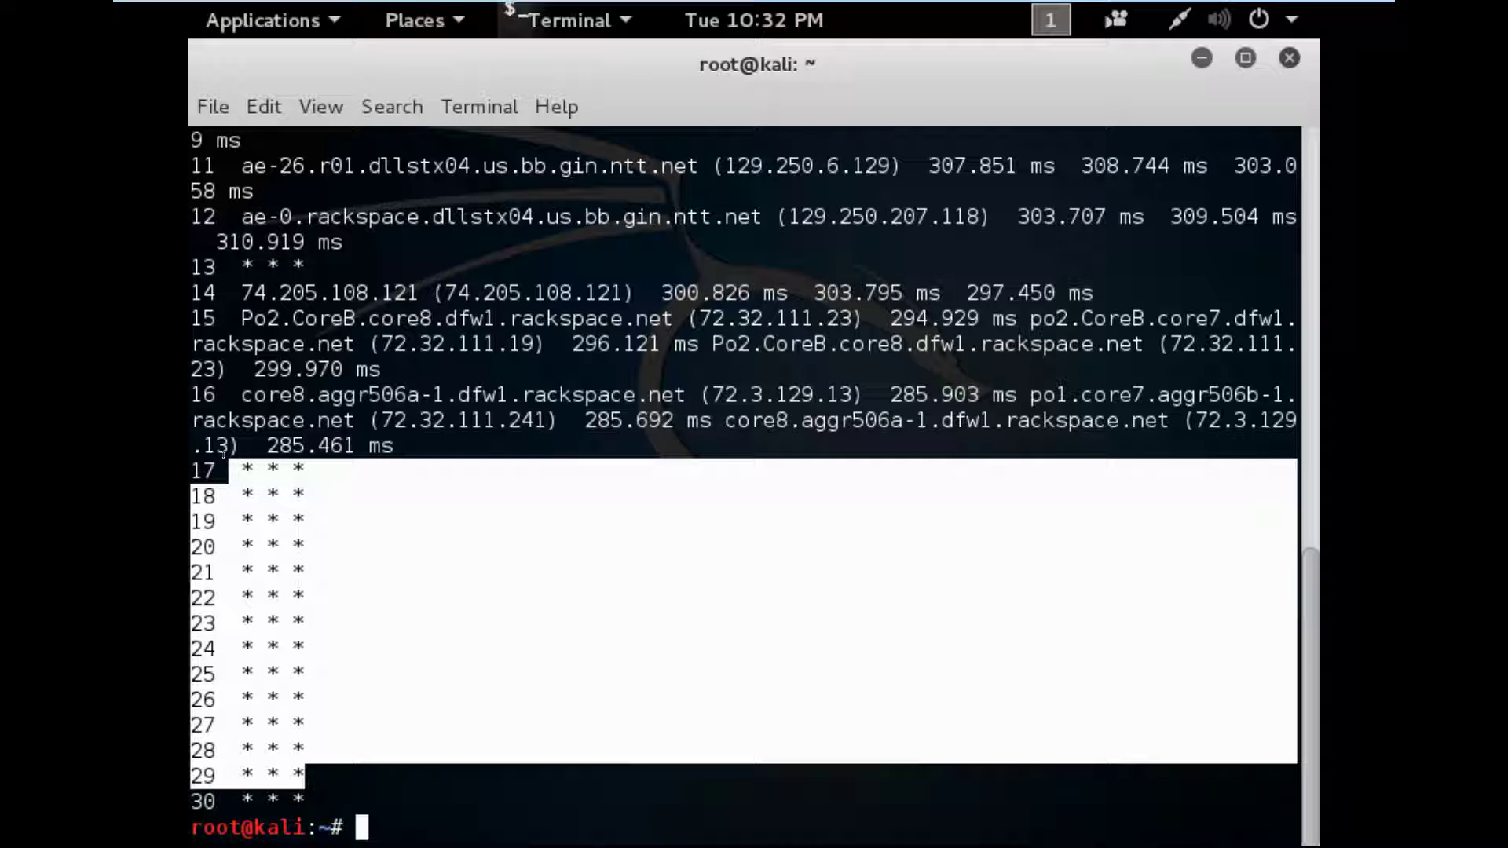
{"action": "left_click", "coordinate": [395, 689]}
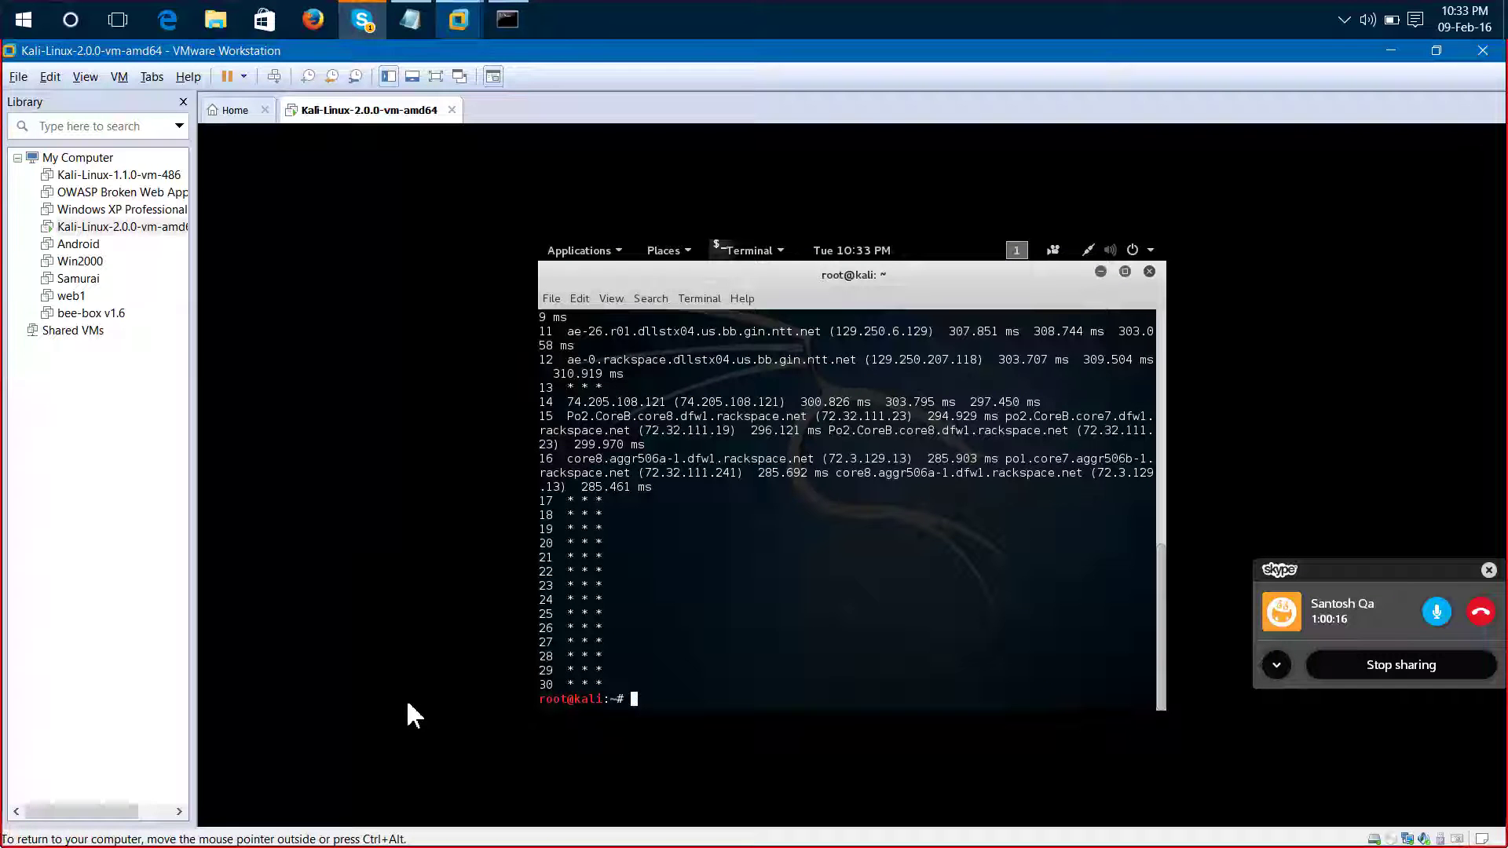
Switch to Skype and read the latest messages in the Security Testing group chat.
{"action": "left_click", "coordinate": [362, 20]}
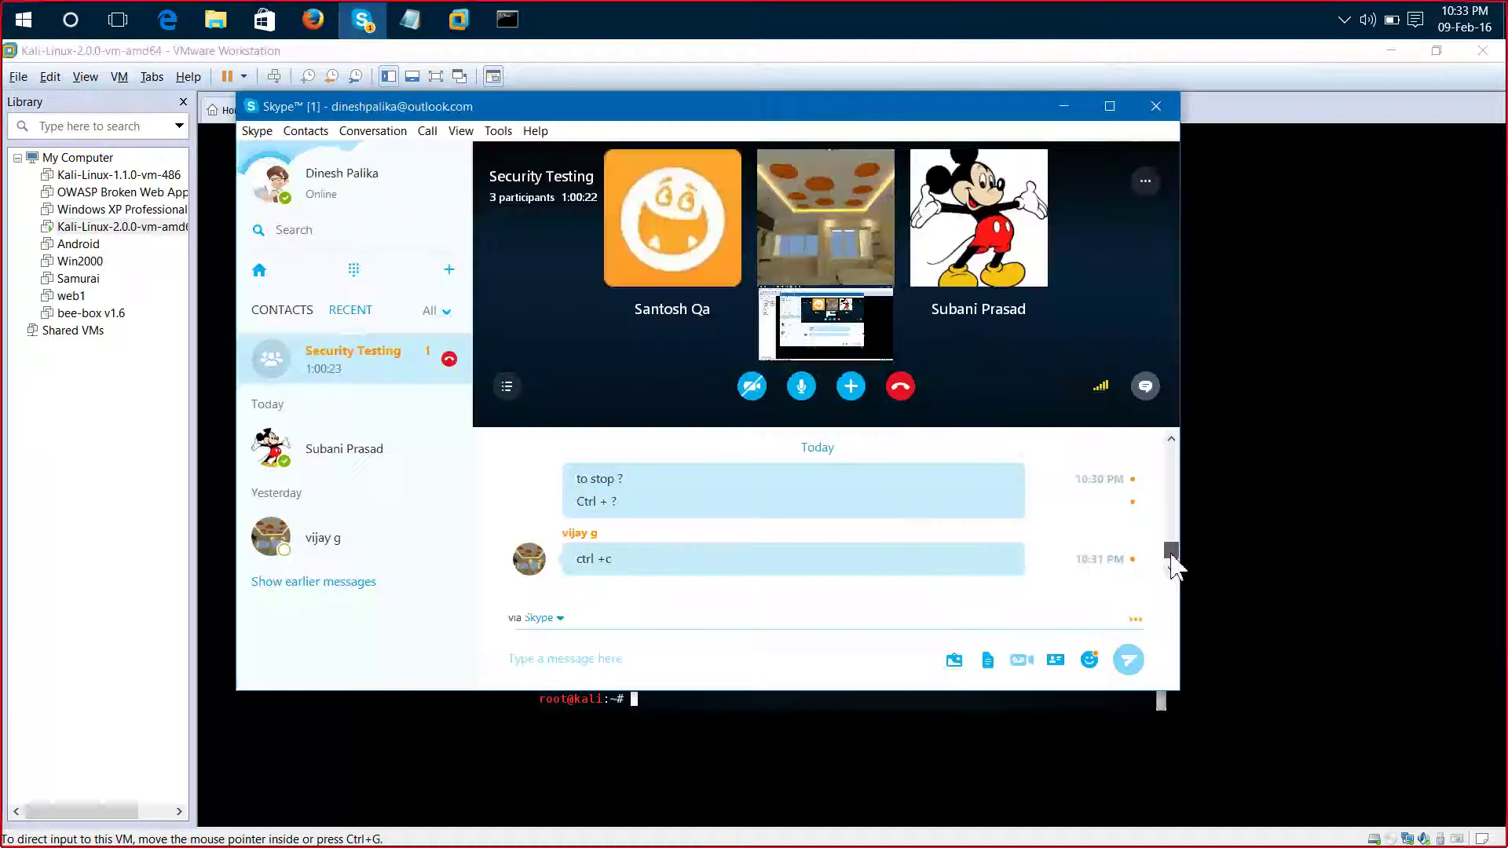
{"action": "scroll", "coordinate": [1172, 565], "scroll_direction": "down", "scroll_amount": 2}
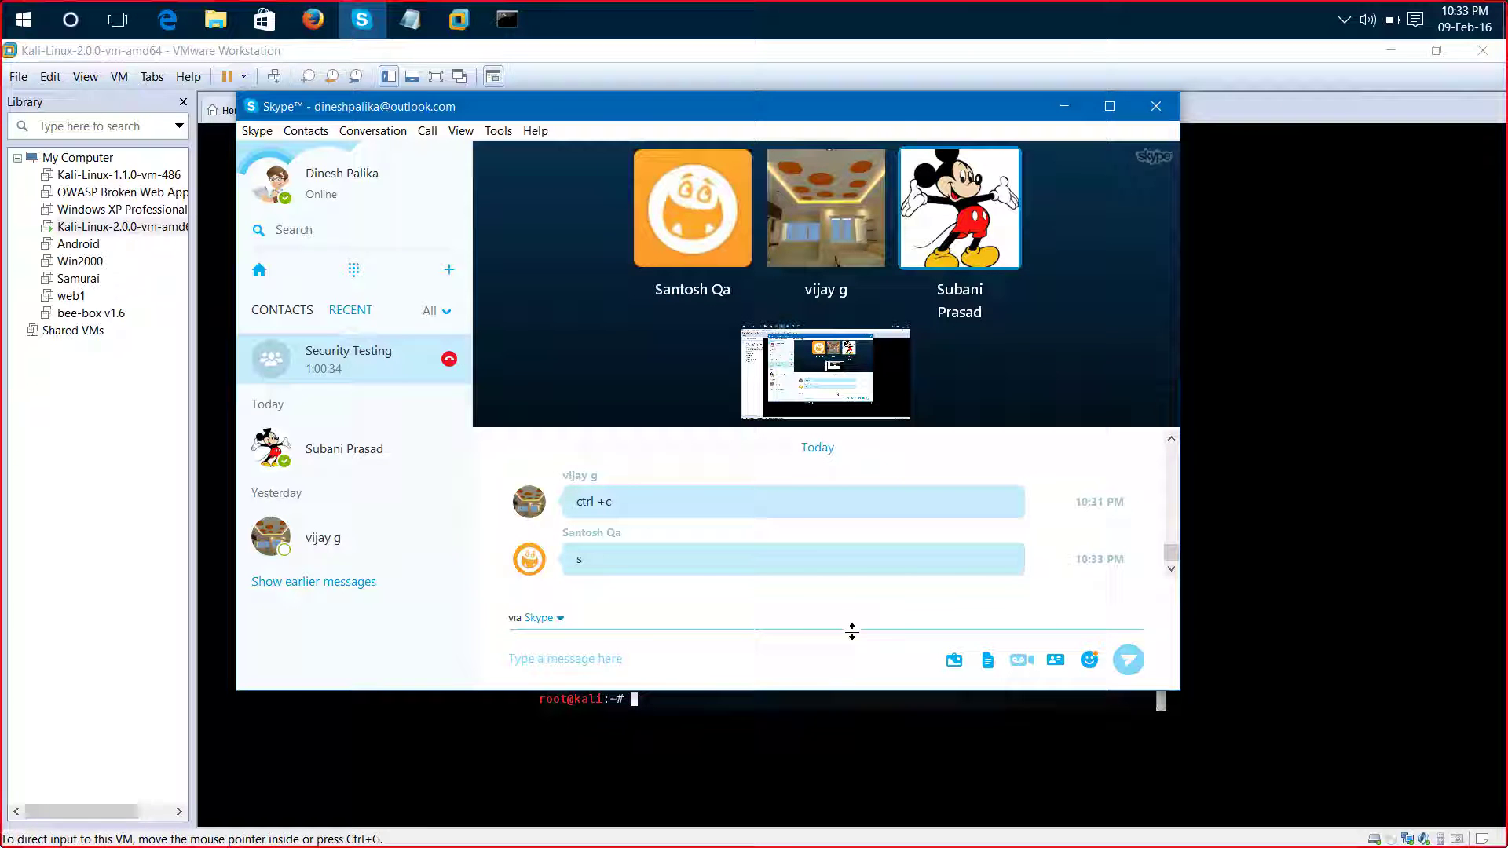
{"action": "left_click", "coordinate": [814, 650]}
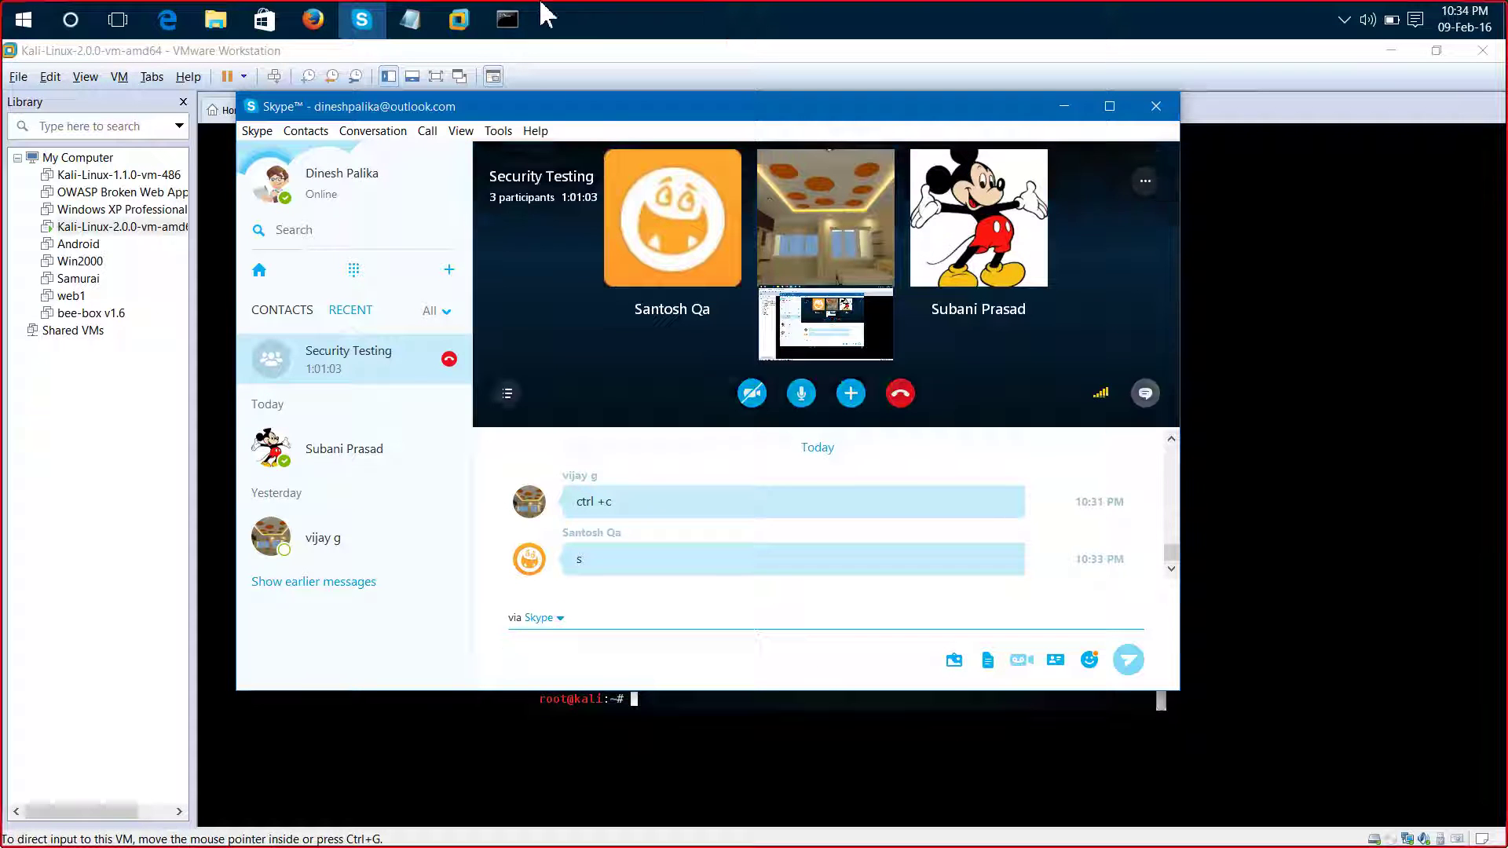
Switch to the Notepad notes and highlight the Linux value 64 under Standard TTL values.
{"action": "left_click", "coordinate": [423, 18]}
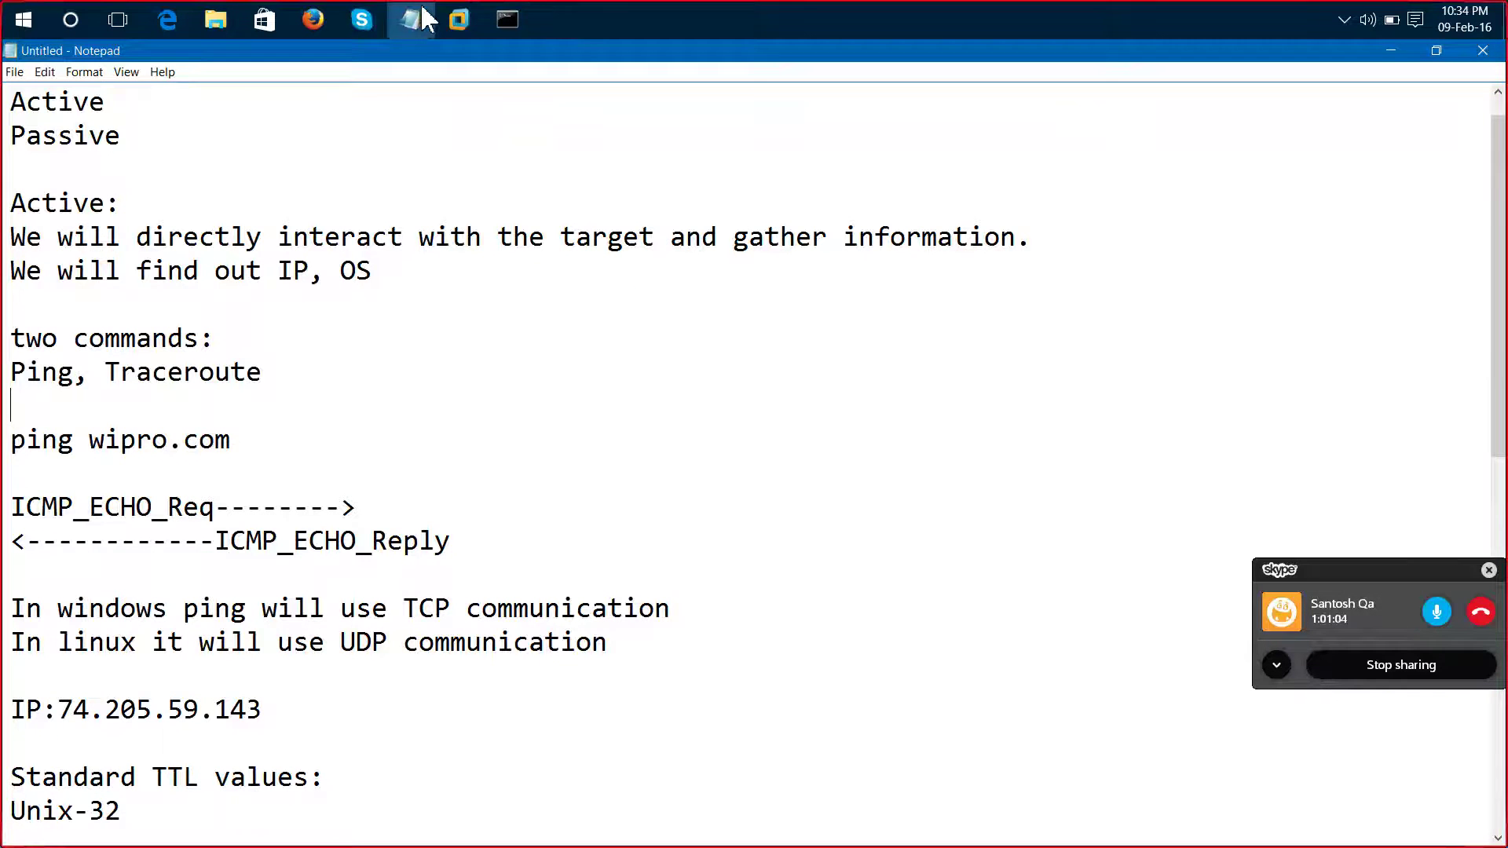
{"action": "scroll", "coordinate": [314, 471], "scroll_direction": "down", "scroll_amount": 2}
{"action": "left_click_drag", "start_coordinate": [167, 683], "coordinate": [112, 678]}
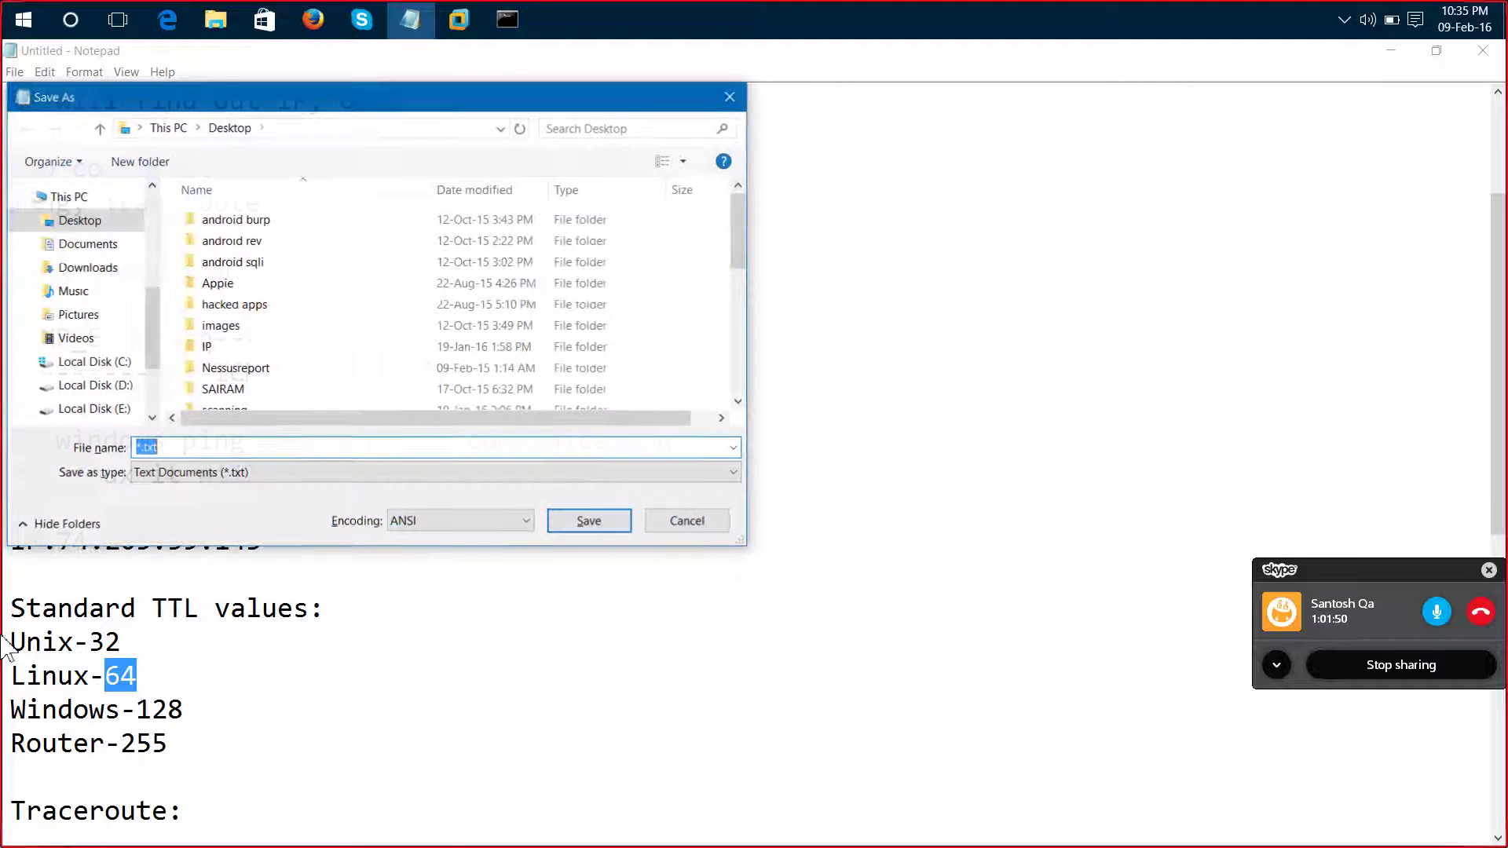
Save the notes to the Desktop as a text document named "Day3 security testing".
{"action": "type", "text": "D"}
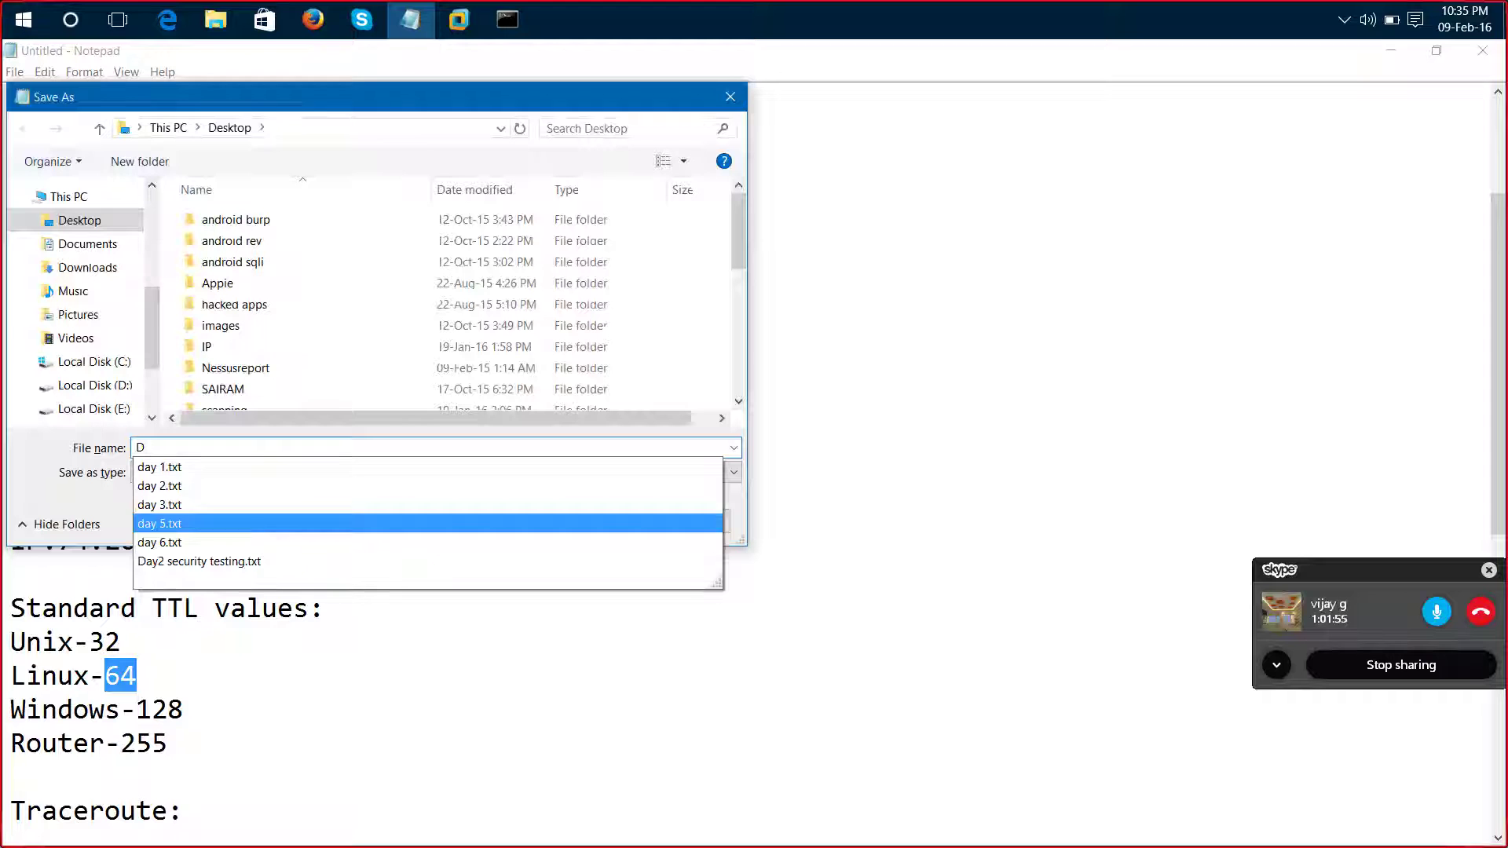
{"action": "type", "text": "ay3"}
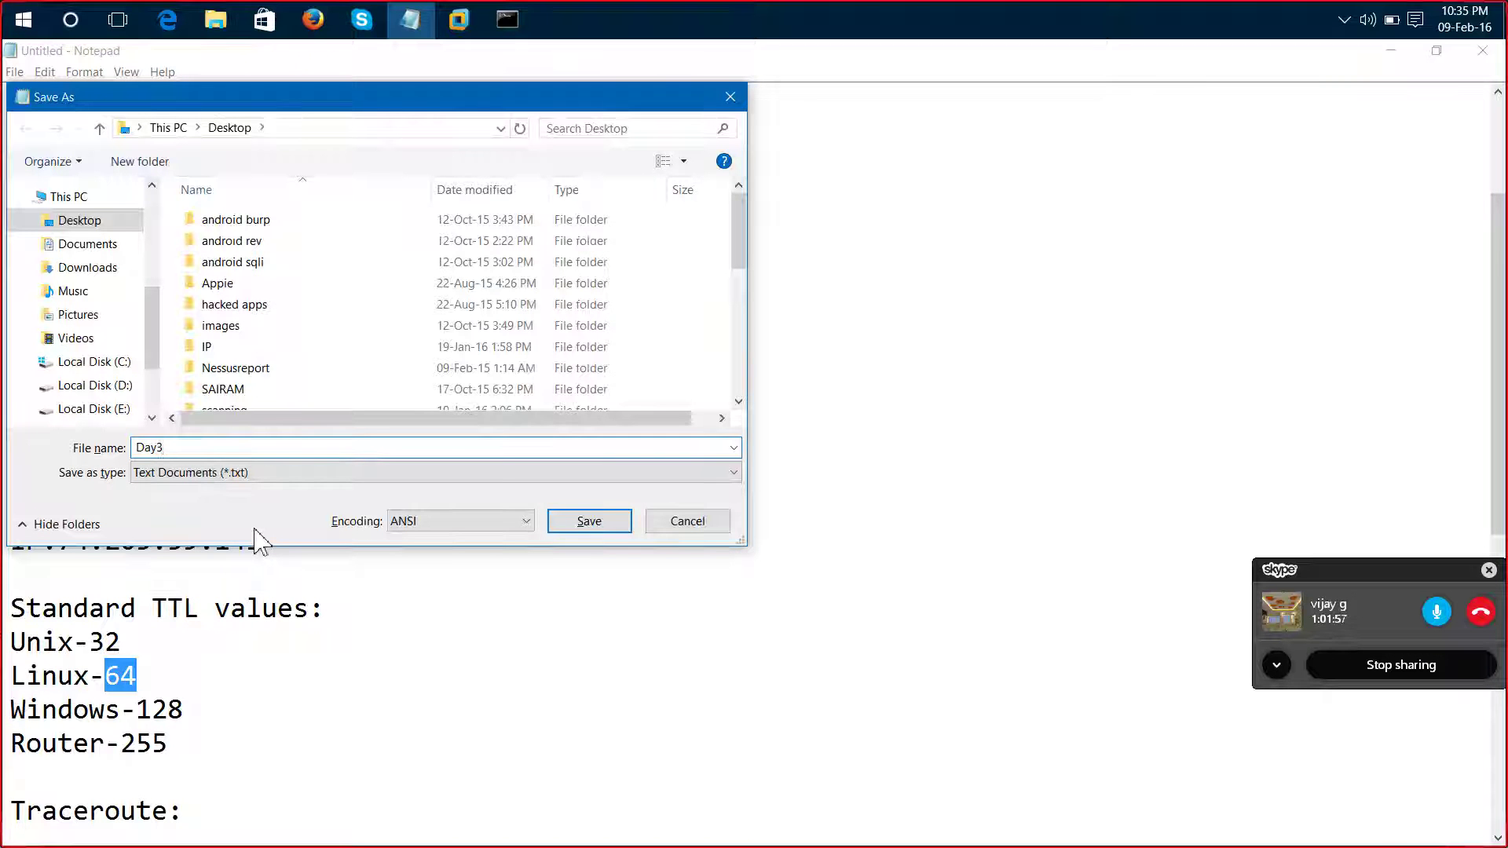
{"action": "type", "text": "s"}
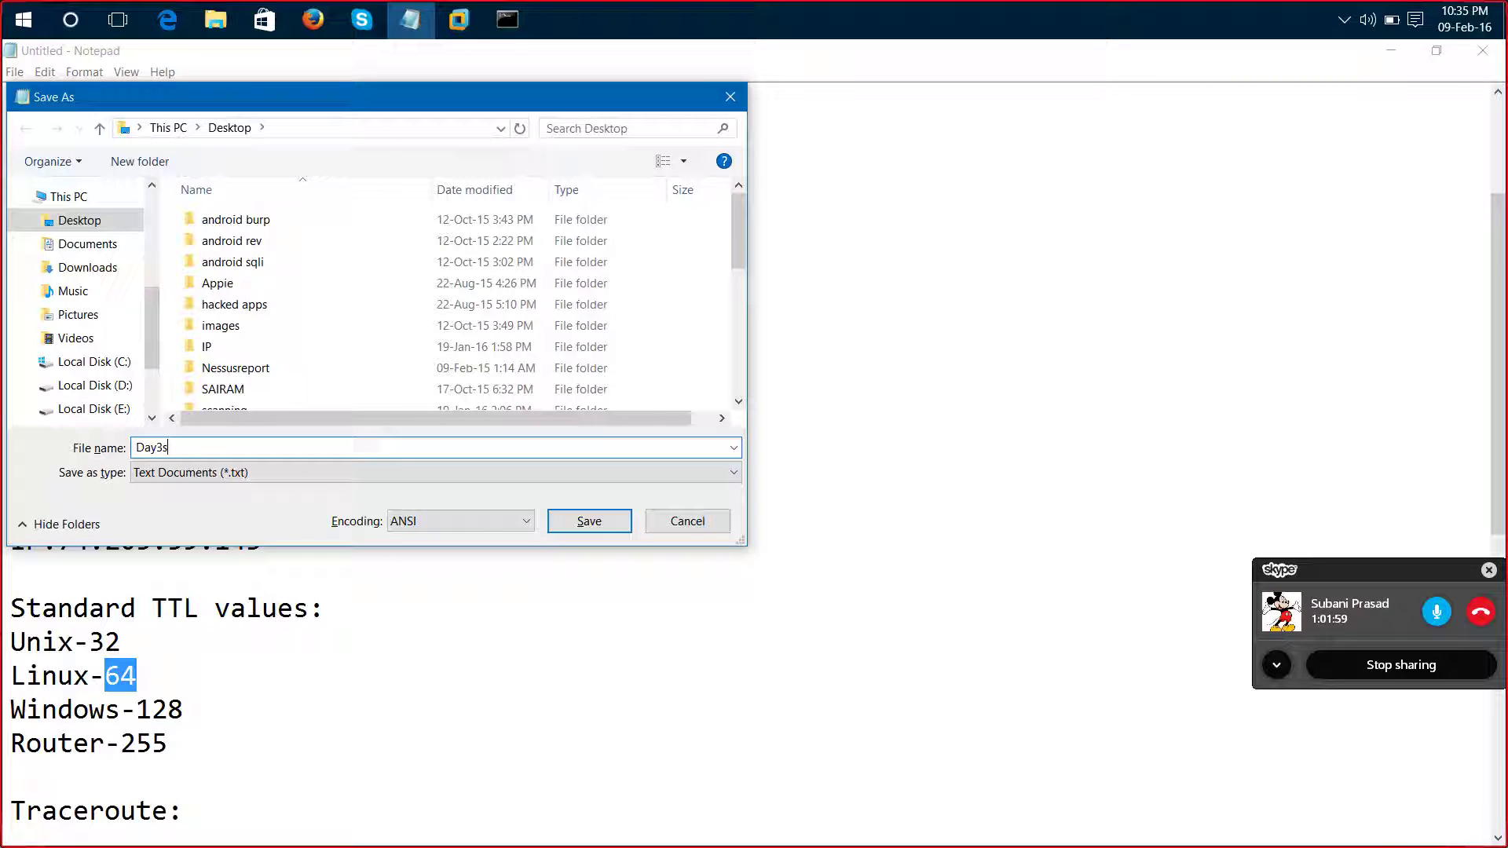
{"action": "type", "text": "ecuri"}
{"action": "key", "text": "BackSpace"}
{"action": "key", "text": "BackSpace"}
{"action": "key", "text": "BackSpace"}
{"action": "key", "text": "BackSpace"}
{"action": "key", "text": "BackSpace"}
{"action": "type", "text": "secur"}
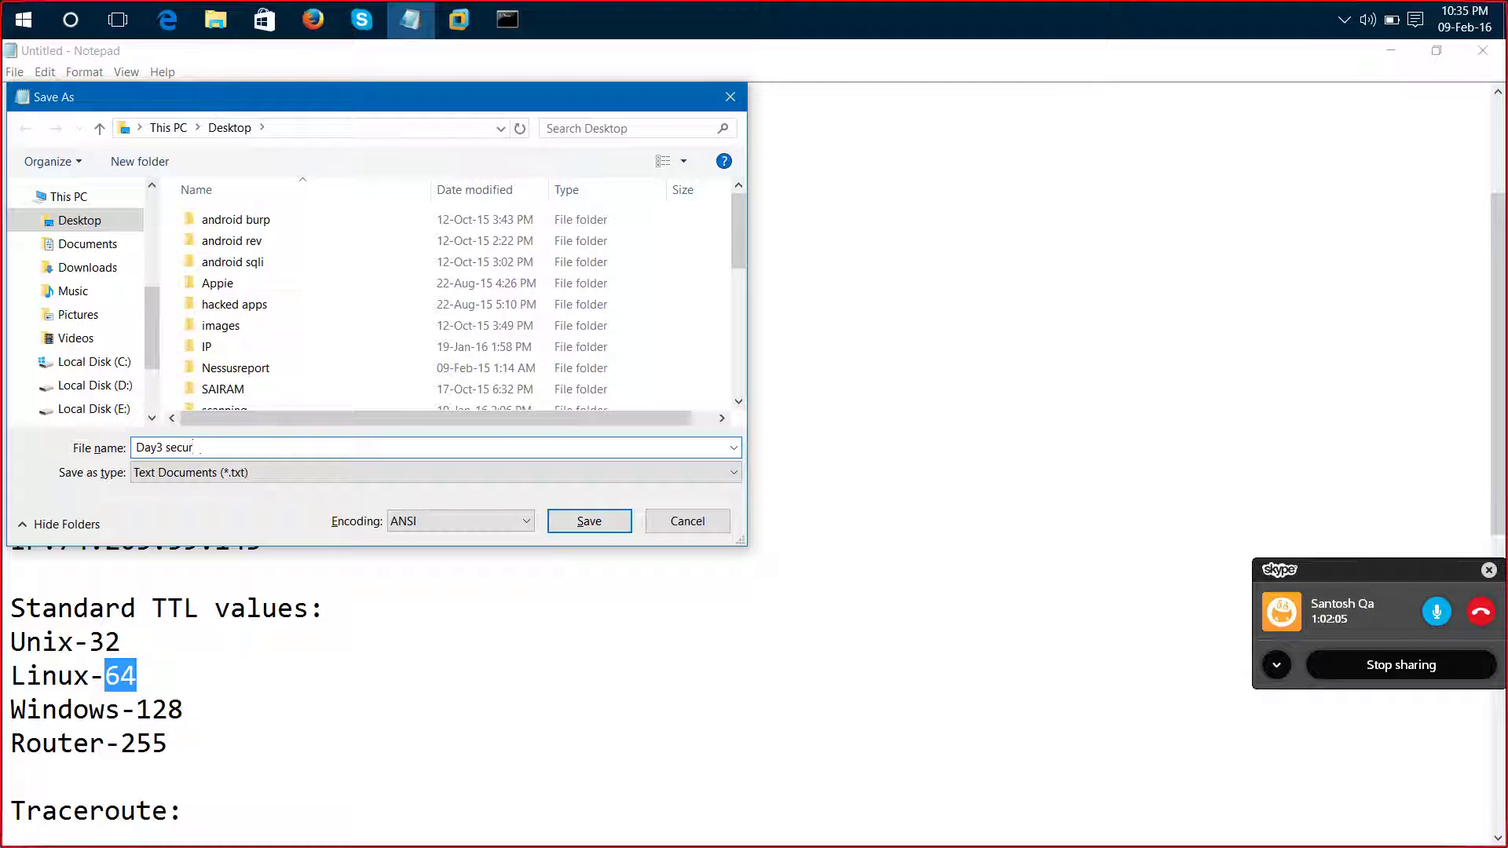
{"action": "type", "text": "ity testing"}
{"action": "left_click", "coordinate": [258, 530]}
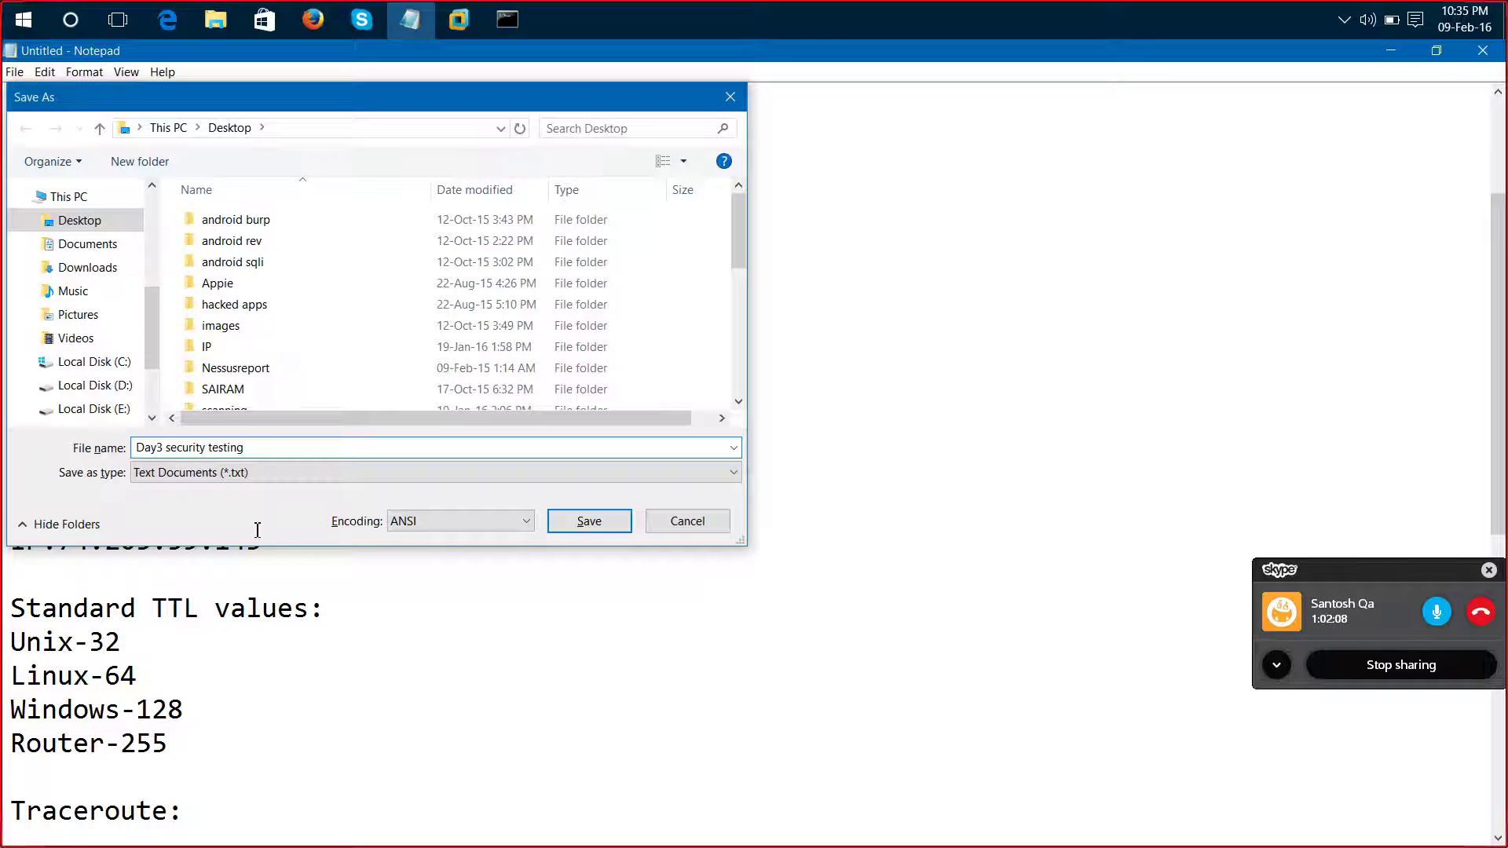
{"action": "key", "text": "Return"}
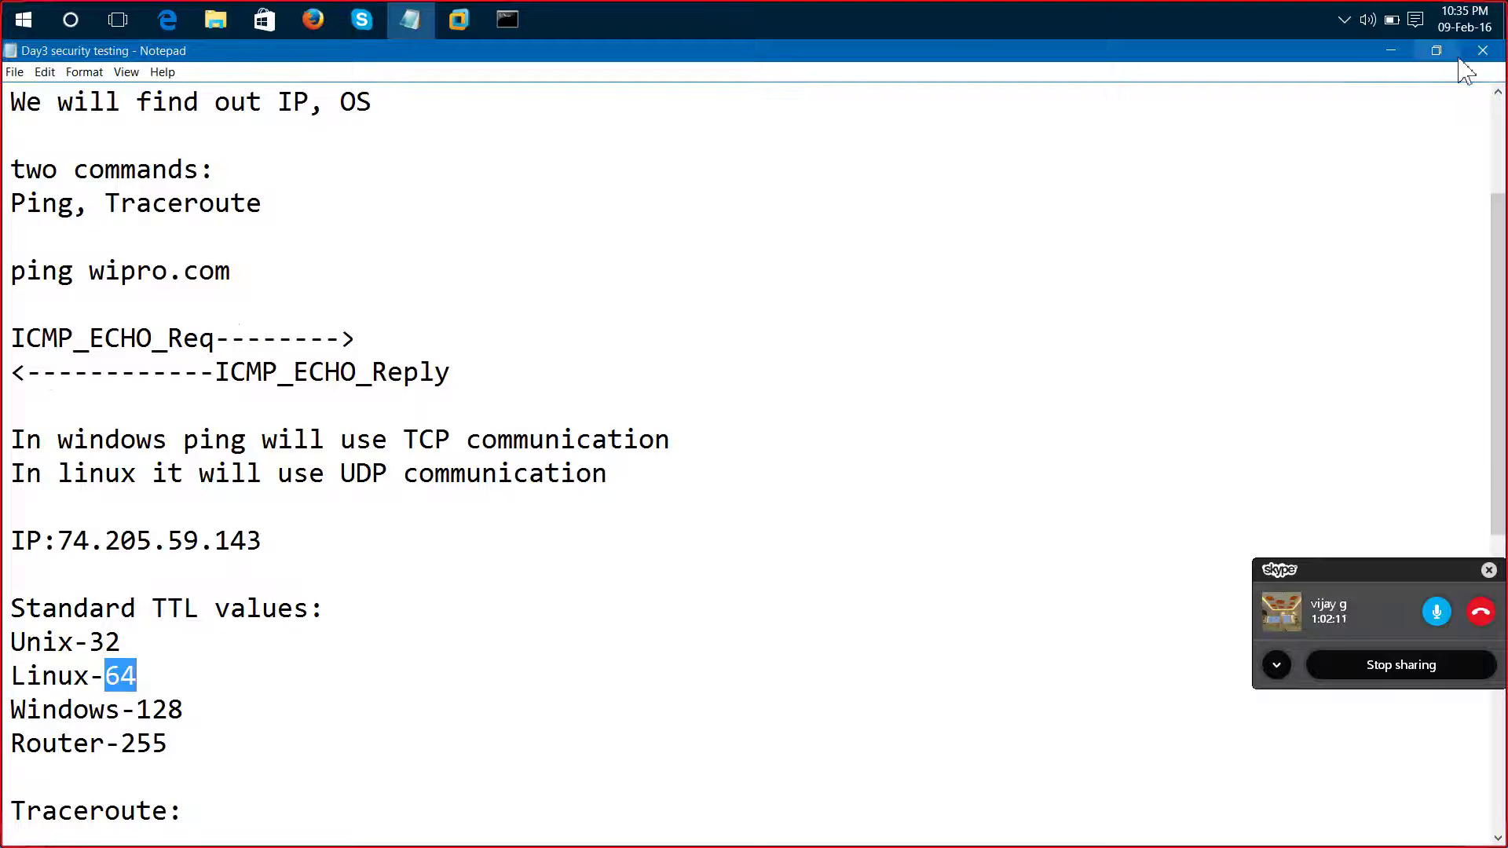
Close the saved notes and minimize the VMware Workstation window.
{"action": "left_click", "coordinate": [1483, 52]}
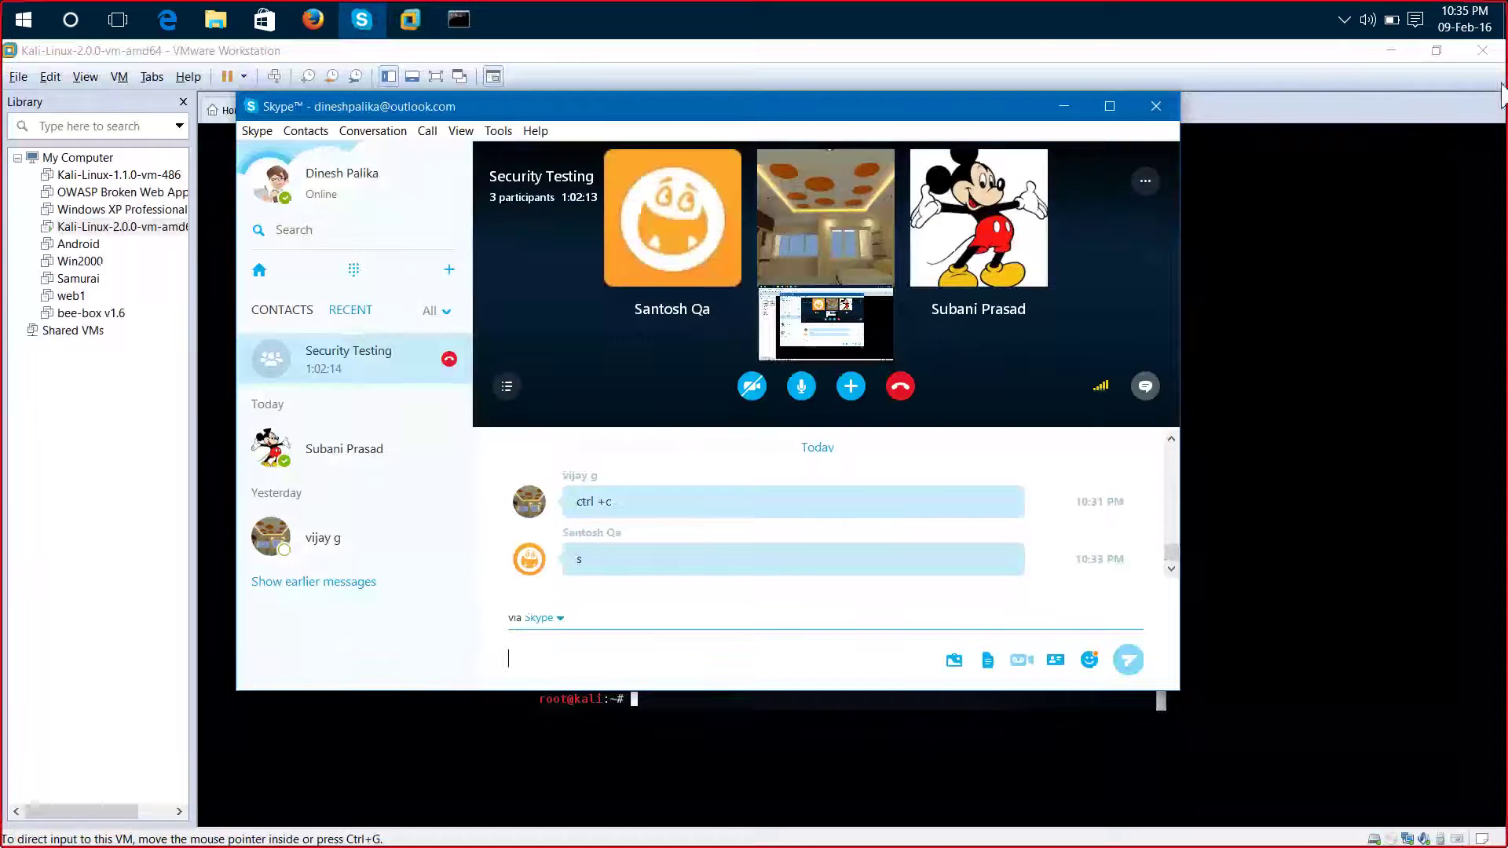
{"action": "left_click", "coordinate": [1406, 78]}
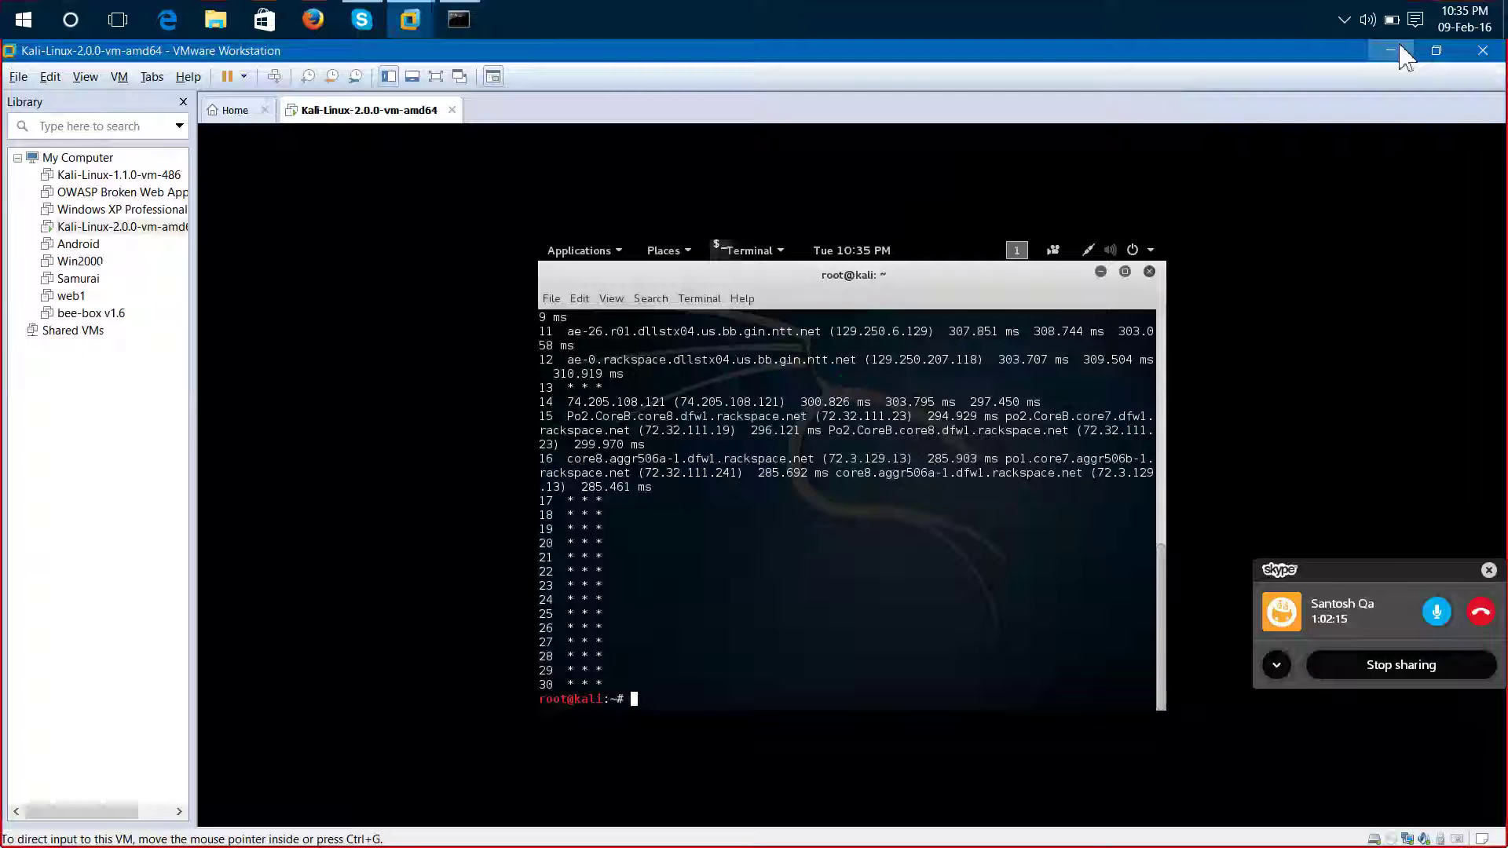
{"action": "left_click", "coordinate": [1401, 49]}
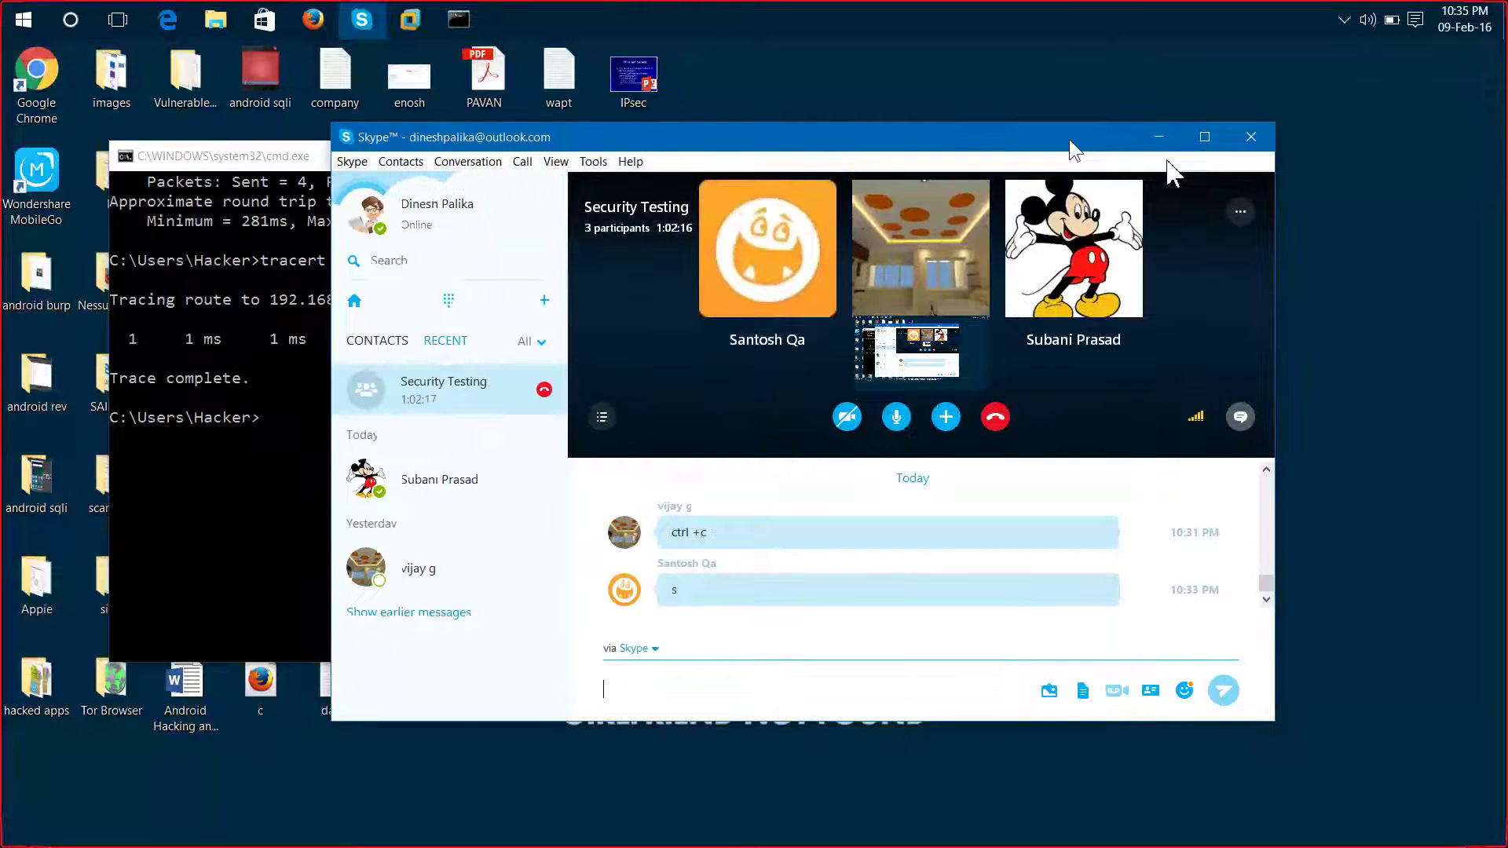
Move the Skype window aside and close the Command Prompt window.
{"action": "left_click_drag", "start_coordinate": [1068, 139], "coordinate": [1231, 211]}
{"action": "left_click", "coordinate": [825, 155]}
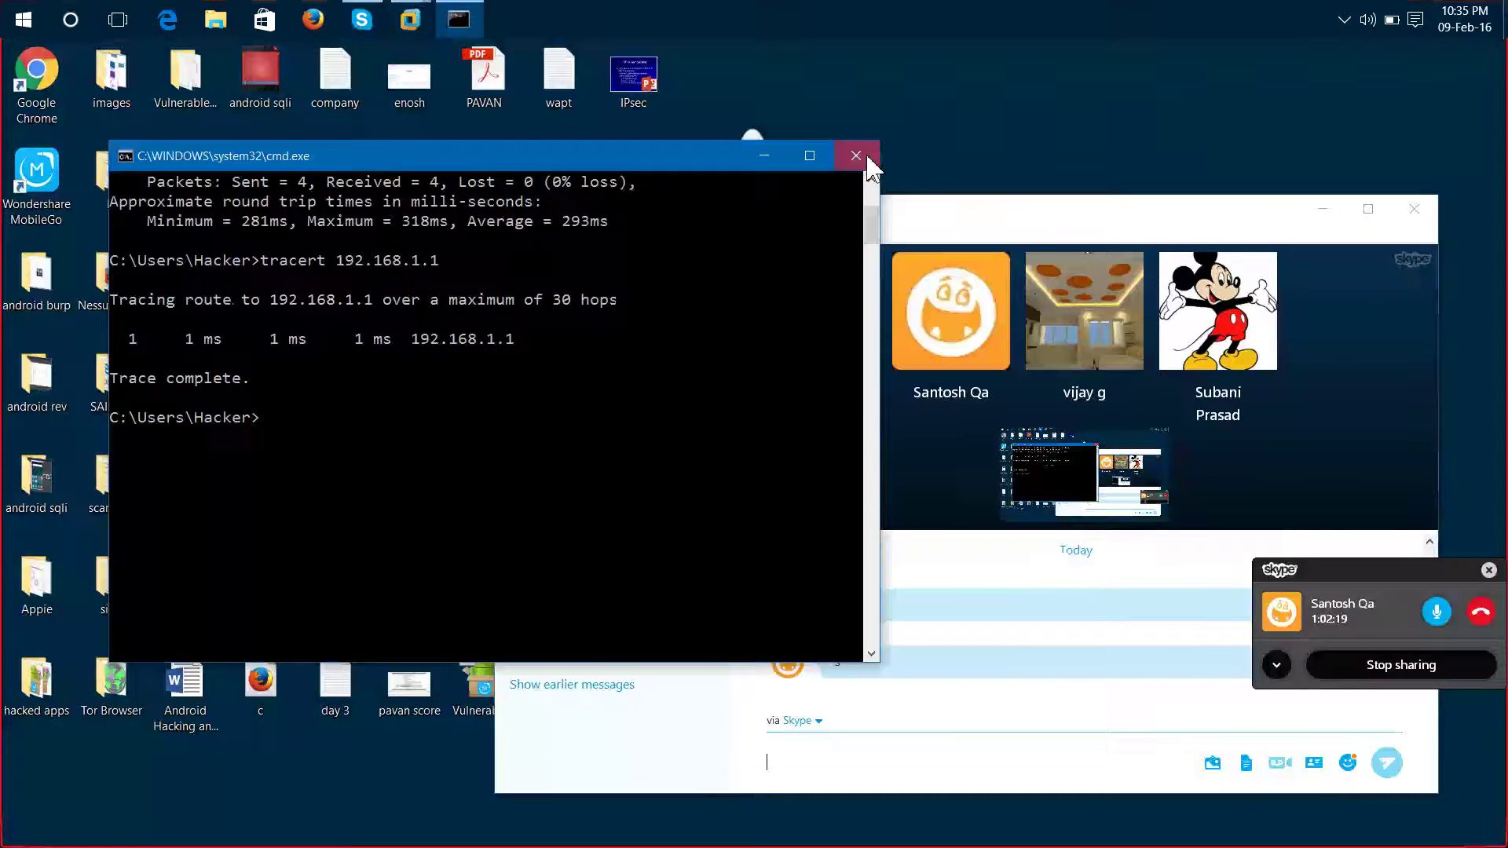
{"action": "left_click", "coordinate": [868, 159]}
Reposition the Skype window and send Day3 security testing.txt from the desktop to the Security Testing group chat.
{"action": "left_click_drag", "start_coordinate": [862, 219], "coordinate": [1033, 134]}
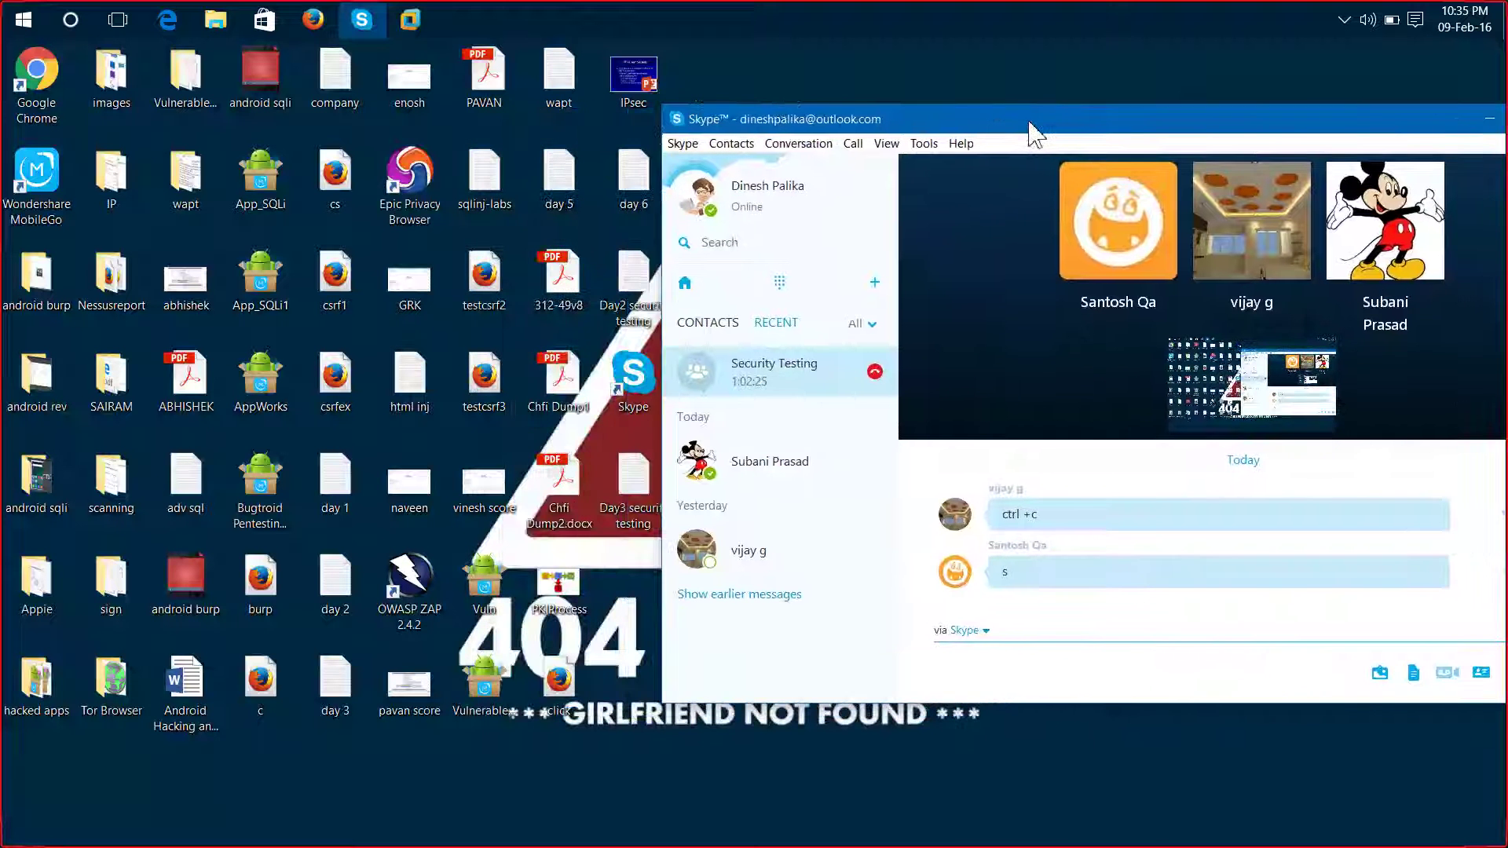
{"action": "left_click_drag", "start_coordinate": [633, 483], "coordinate": [1029, 633]}
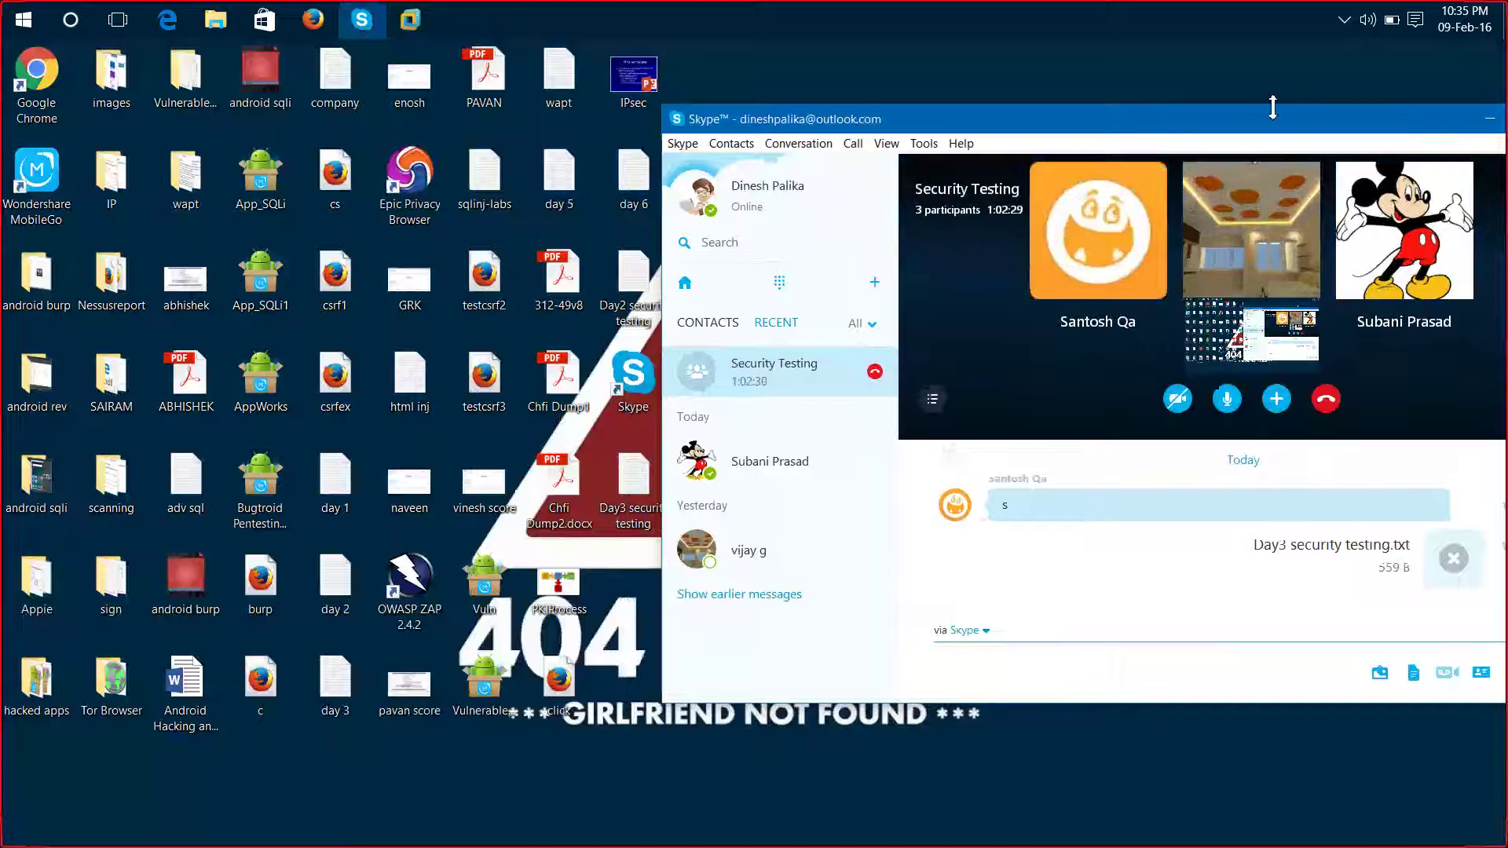
{"action": "left_click_drag", "start_coordinate": [1261, 130], "coordinate": [982, 89]}
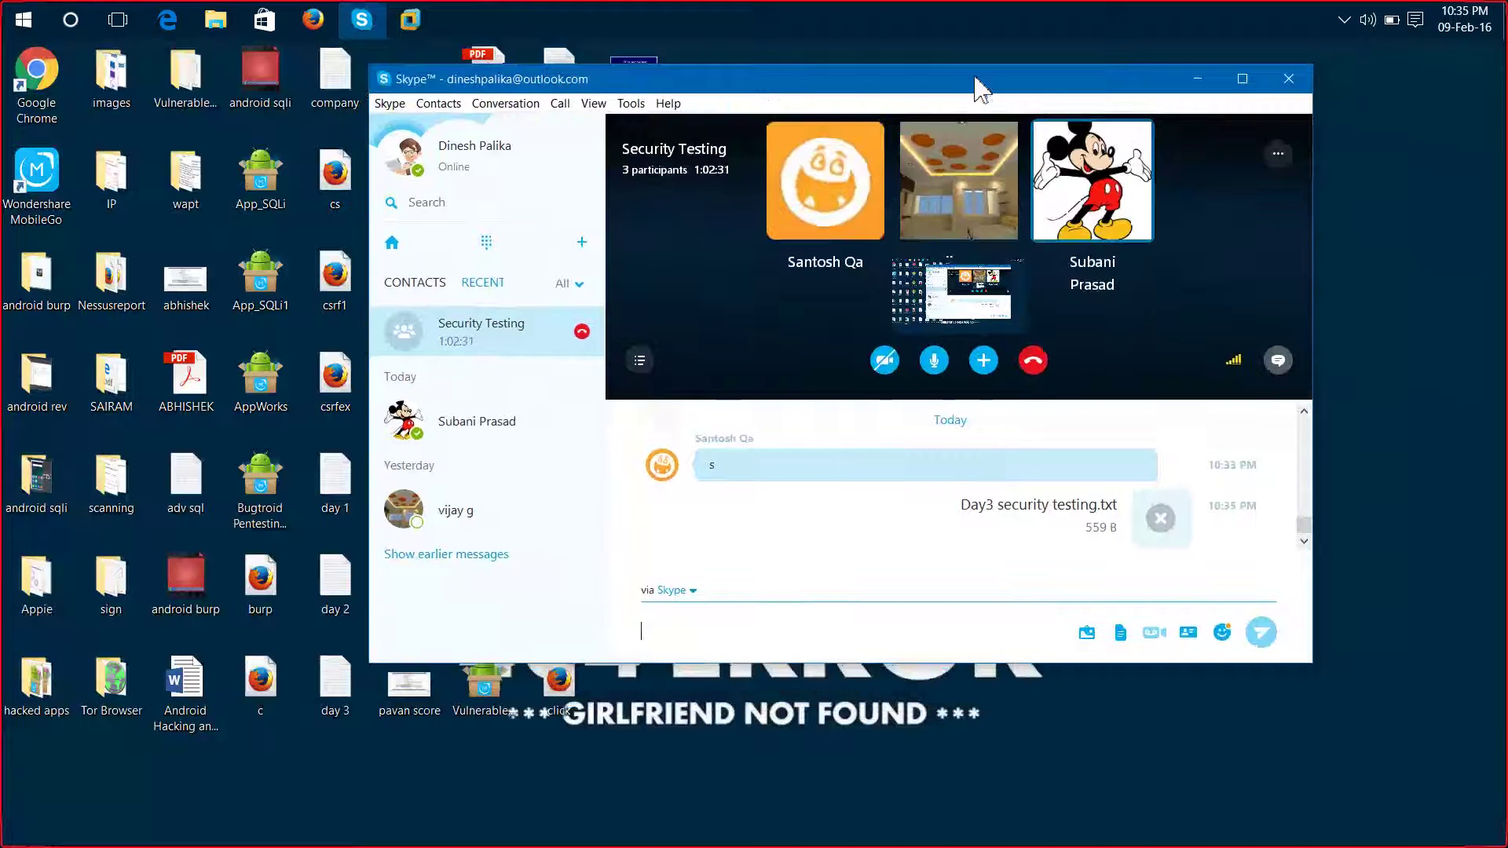